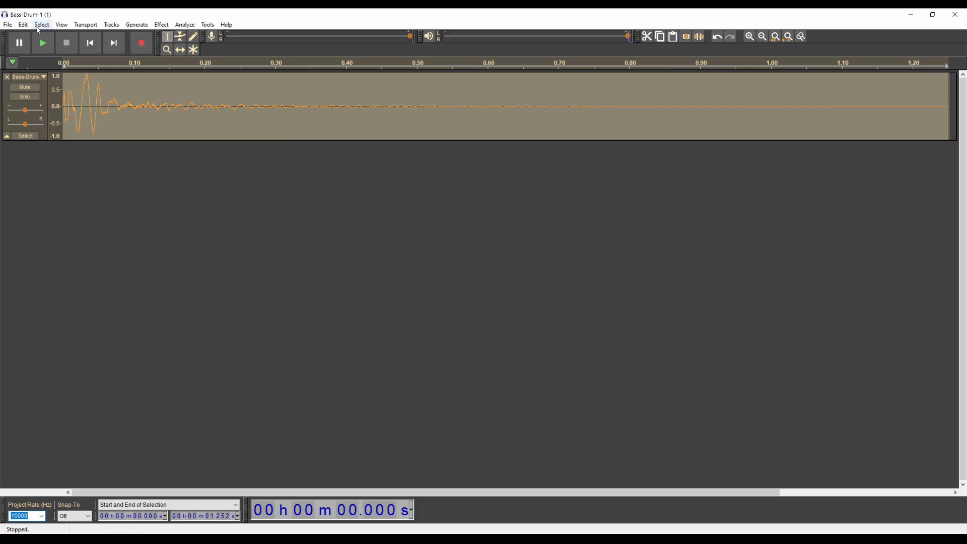
Open Bass-Drum-2.wav from the Downloads folder and play the sample.
{"action": "left_click", "coordinate": [7, 24]}
{"action": "left_click", "coordinate": [17, 45]}
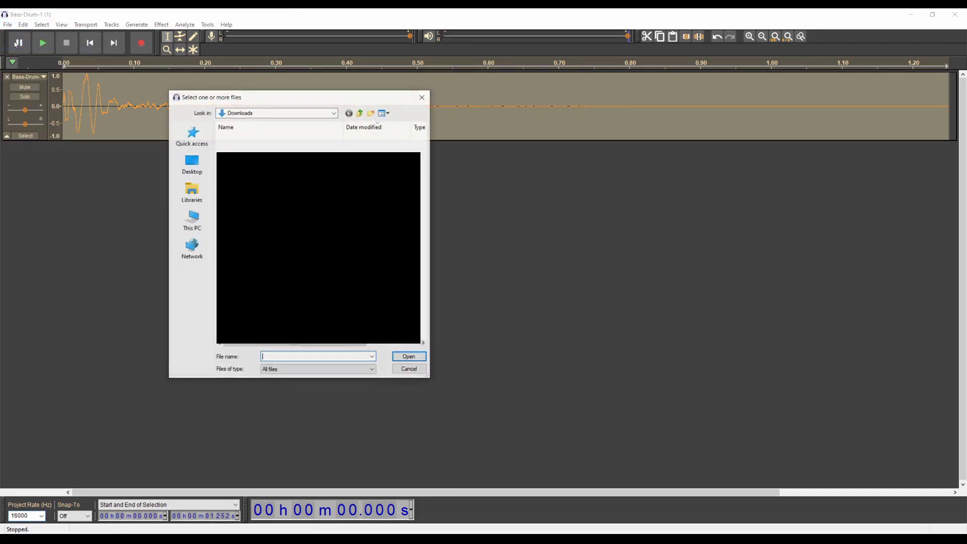
{"action": "left_click", "coordinate": [256, 147]}
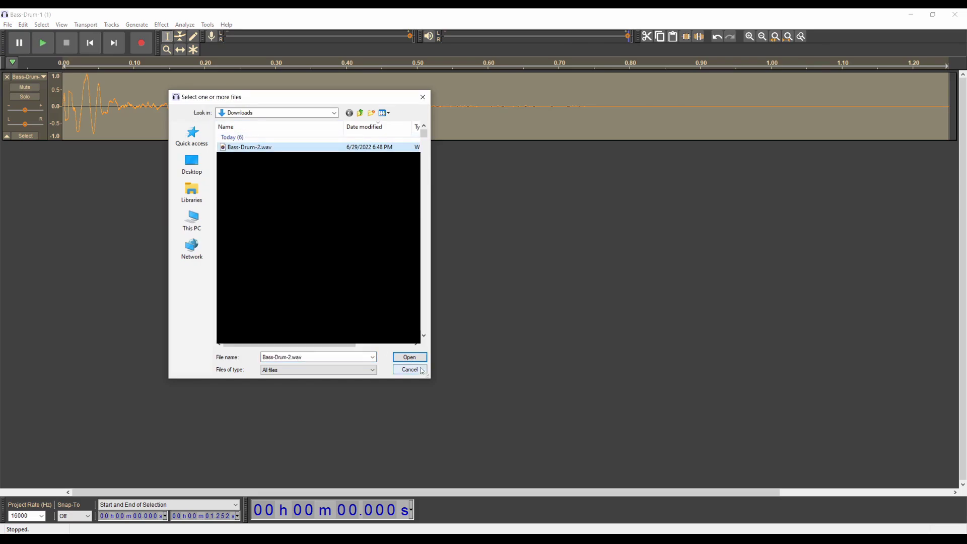
{"action": "left_click", "coordinate": [409, 357]}
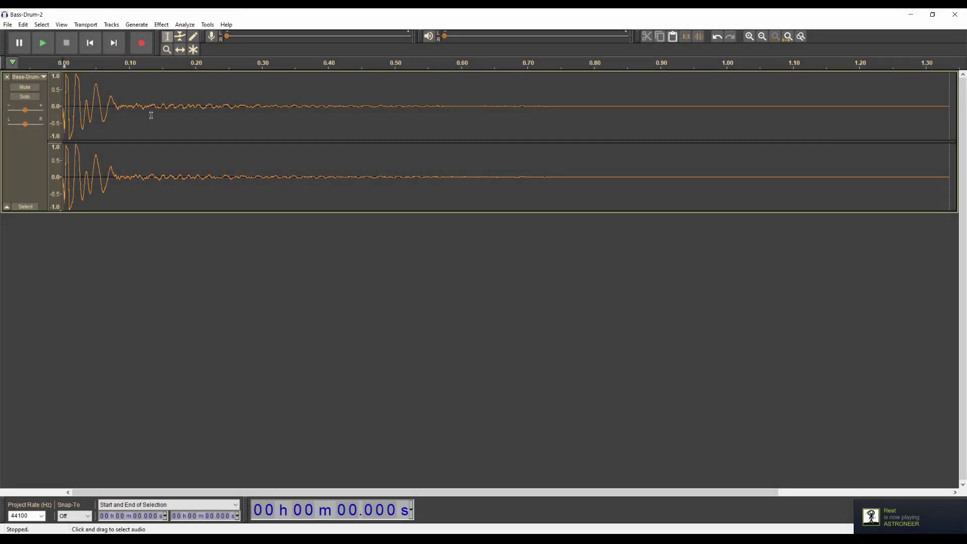
{"action": "left_click", "coordinate": [42, 46]}
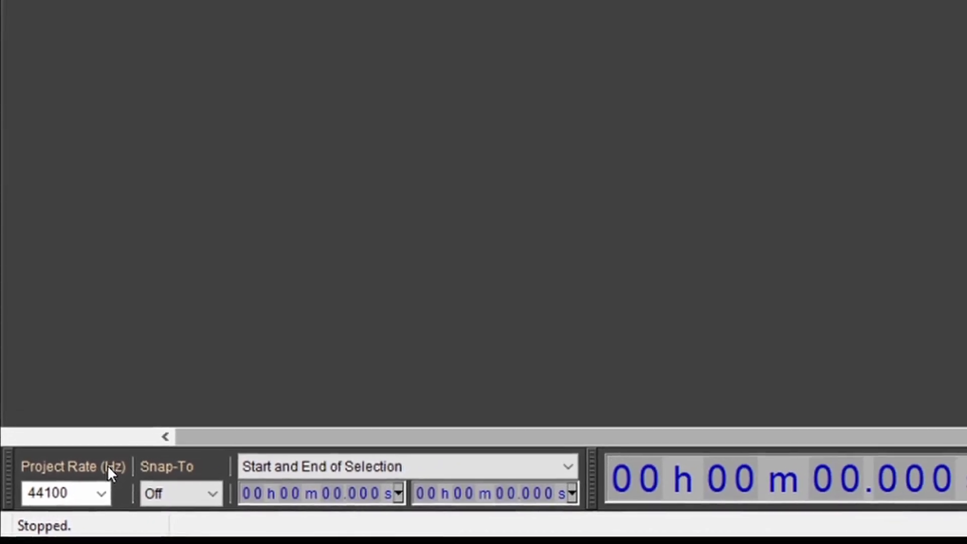
Set the project rate to 16000 Hz and mix the stereo bass drum track down to mono.
{"action": "left_click", "coordinate": [71, 505]}
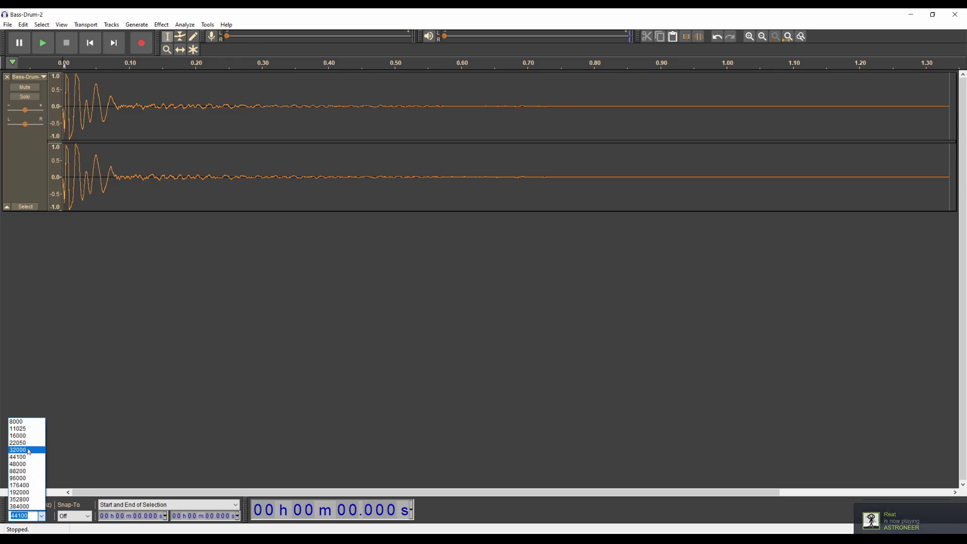
{"action": "left_click", "coordinate": [18, 436]}
{"action": "left_click", "coordinate": [161, 24]}
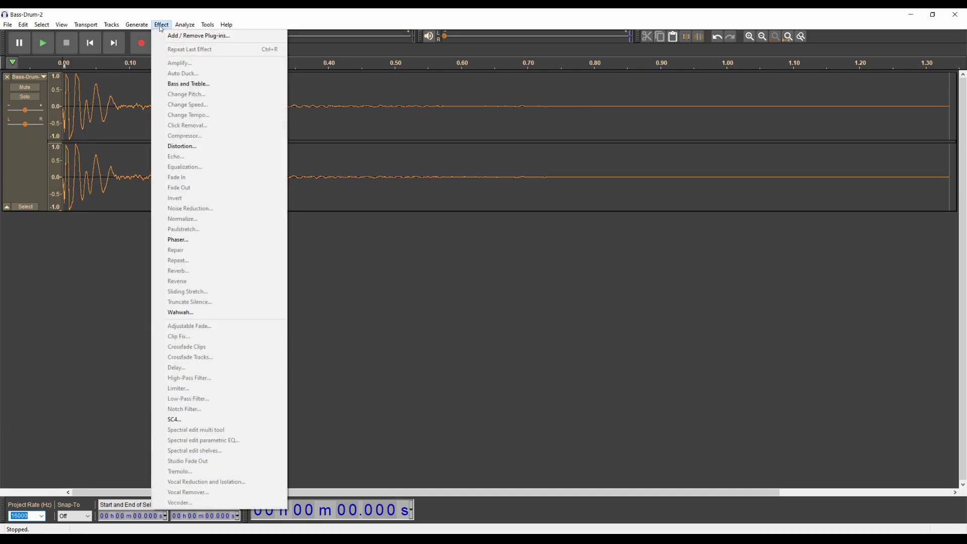
{"action": "mouse_move", "coordinate": [125, 24]}
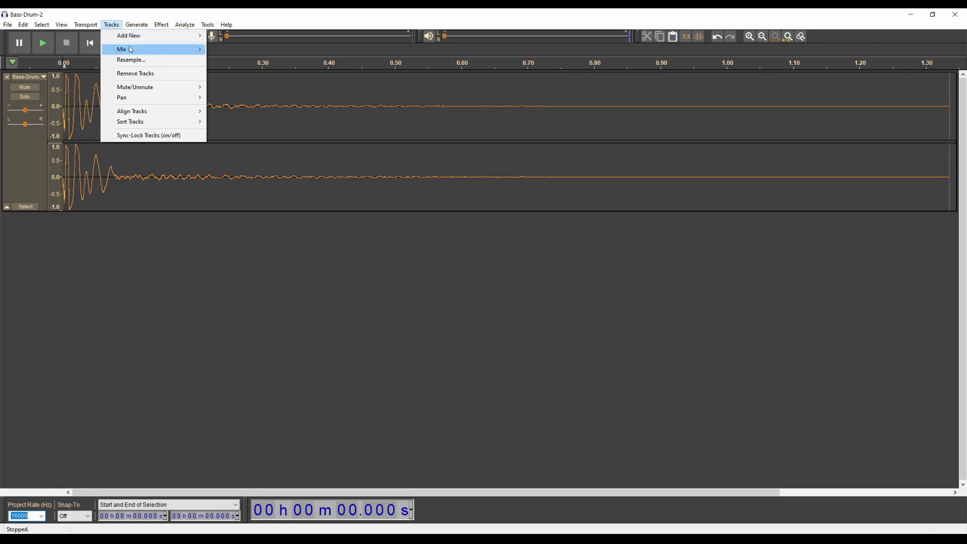
{"action": "mouse_move", "coordinate": [131, 49]}
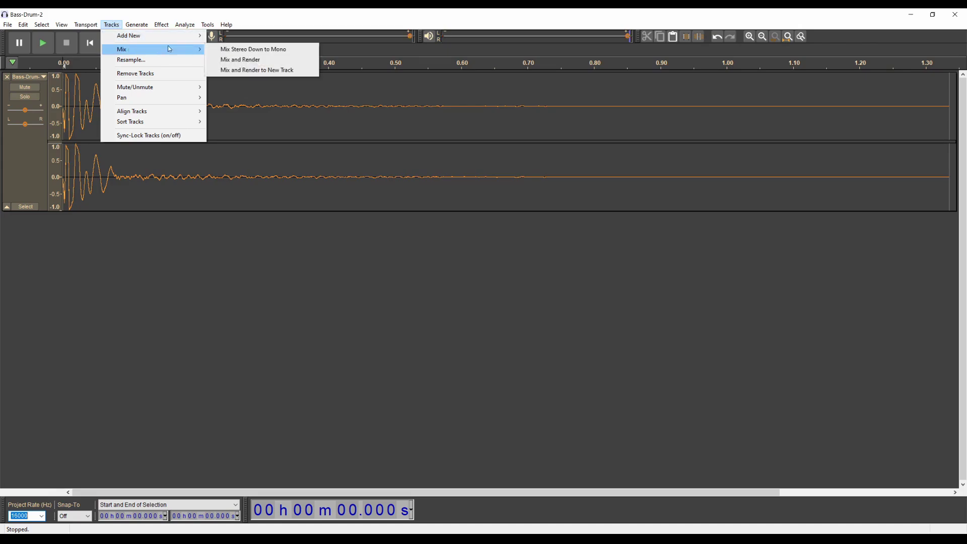
{"action": "left_click", "coordinate": [231, 48]}
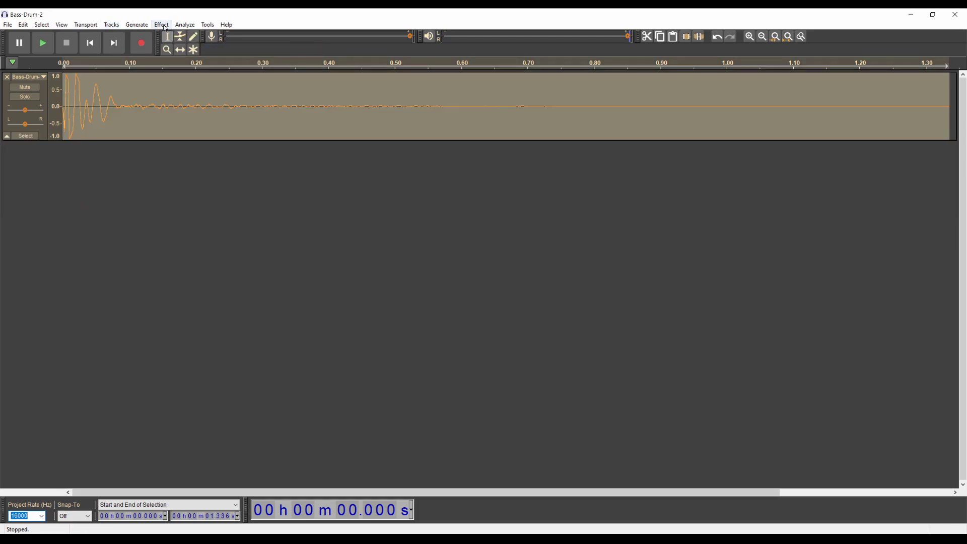
Resample the mono bass drum track to 16000 Hz.
{"action": "left_click", "coordinate": [119, 24]}
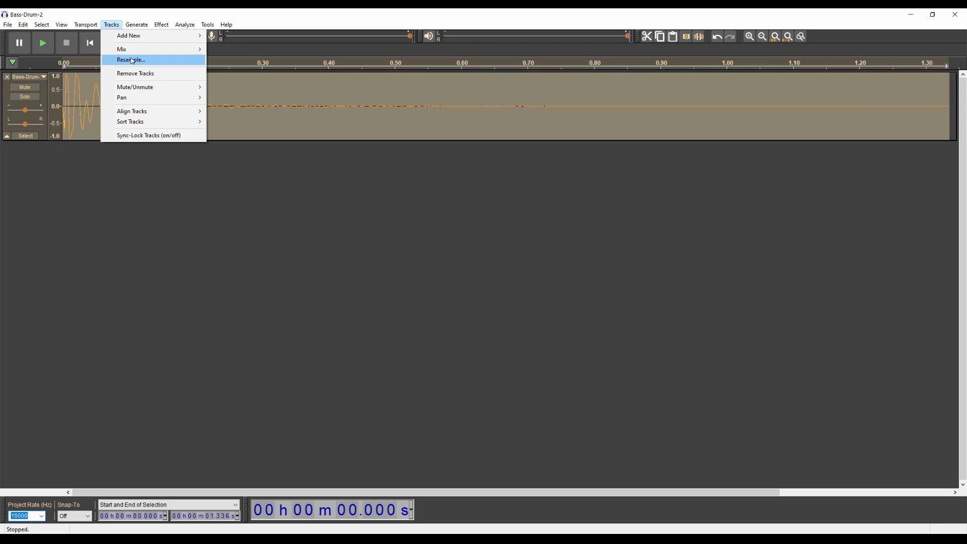
{"action": "left_click", "coordinate": [132, 60]}
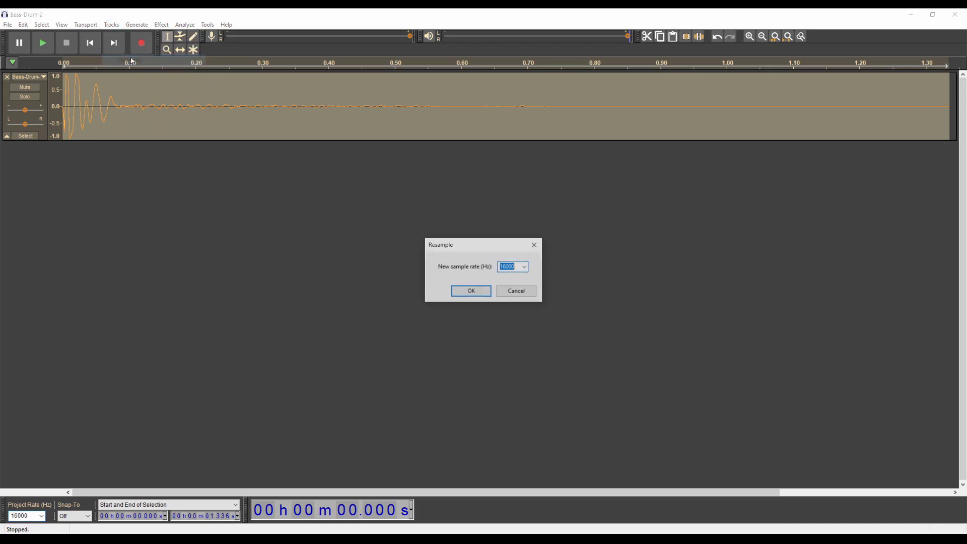
{"action": "left_click", "coordinate": [464, 292]}
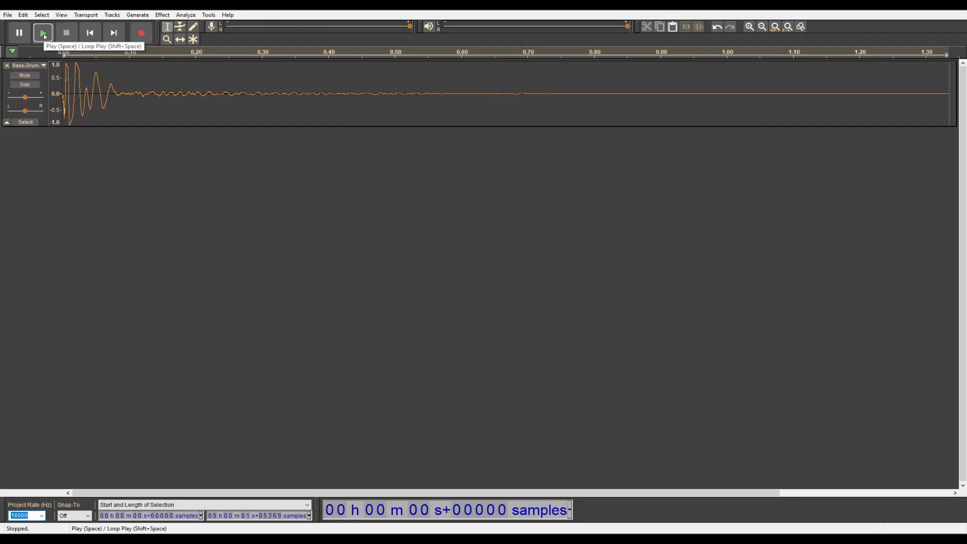
Play the resampled bass drum several times to check how it sounds.
{"action": "left_click", "coordinate": [44, 36]}
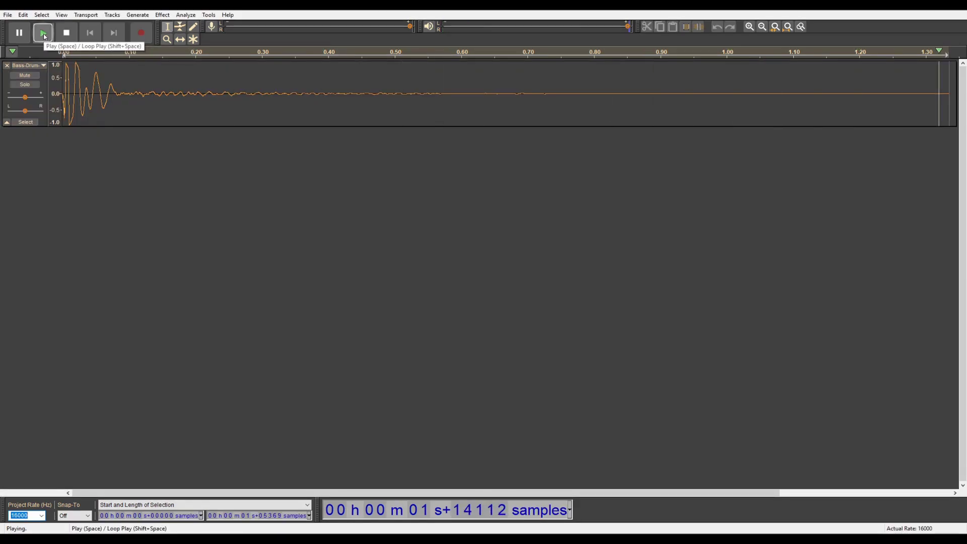
{"action": "left_click", "coordinate": [44, 33]}
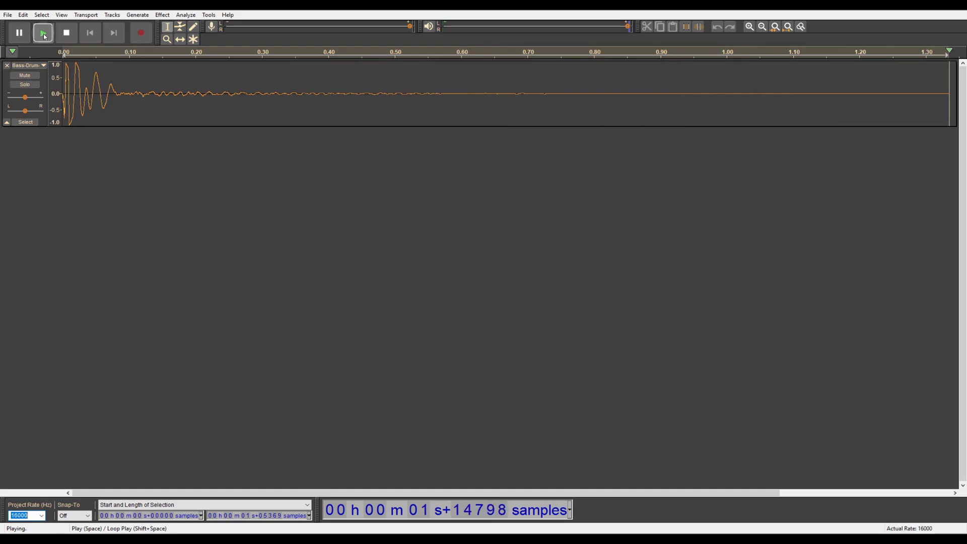
{"action": "left_click", "coordinate": [44, 34]}
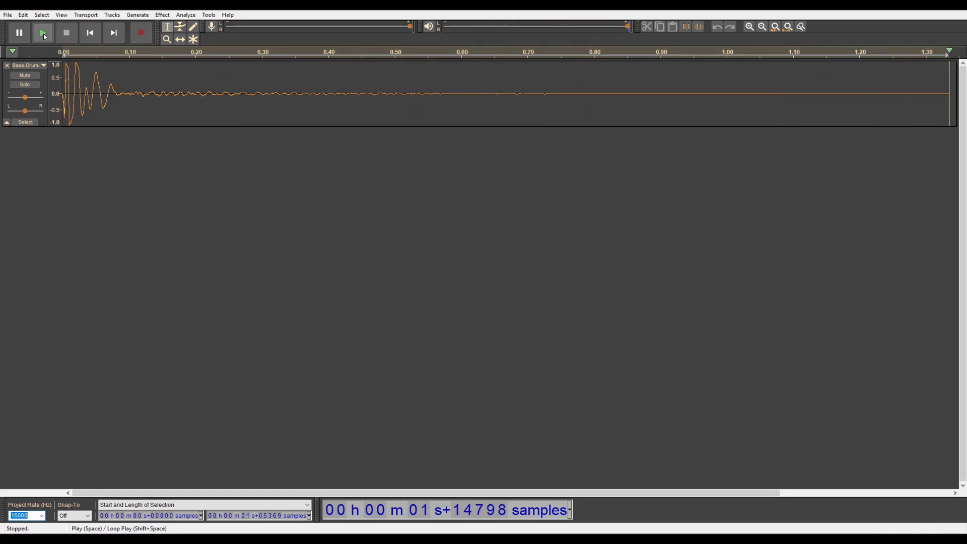
{"action": "left_click", "coordinate": [44, 34]}
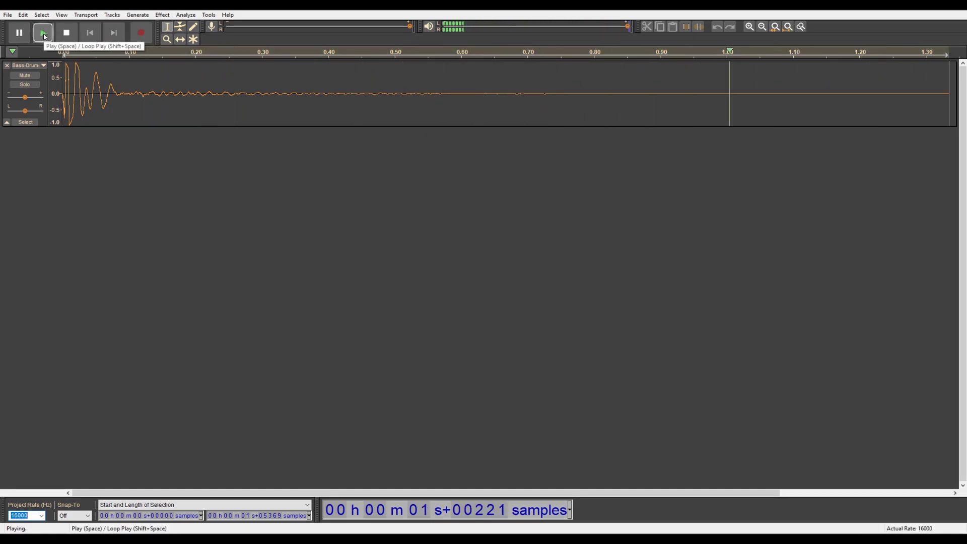
{"action": "left_click", "coordinate": [44, 34]}
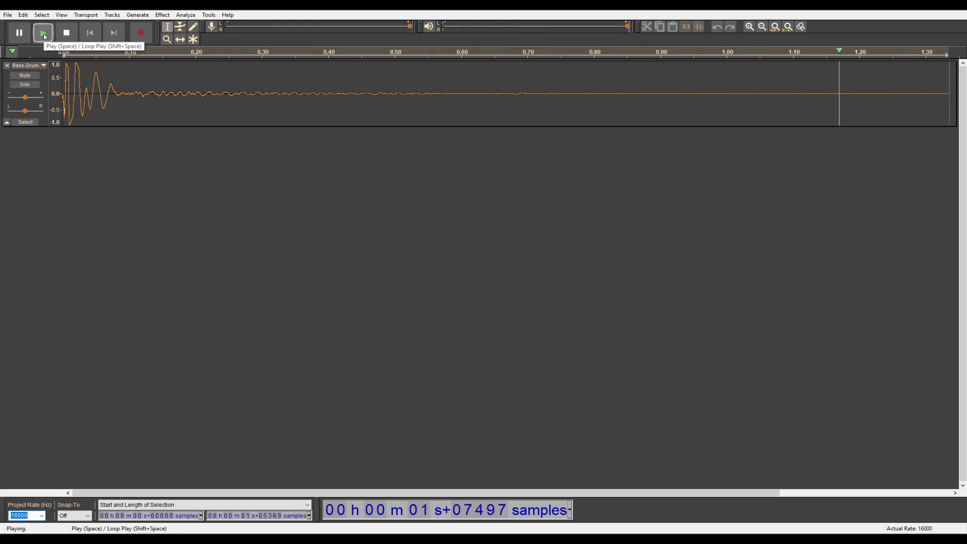
{"action": "left_click", "coordinate": [44, 34]}
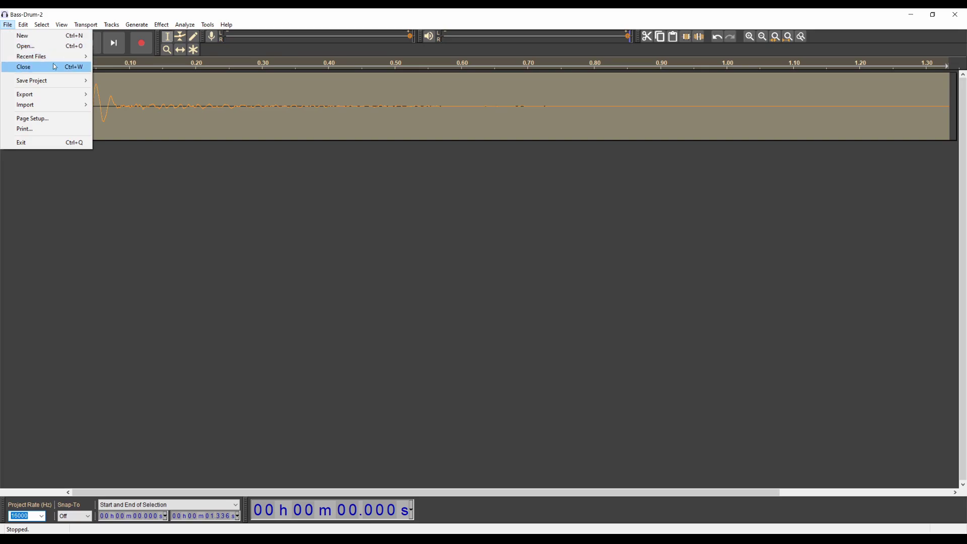
Export the track as "Bass-Drum-2 Gen.wav" using Other uncompressed files, a WAV (Microsoft) header and Unsigned 8-bit PCM encoding.
{"action": "mouse_move", "coordinate": [56, 97]}
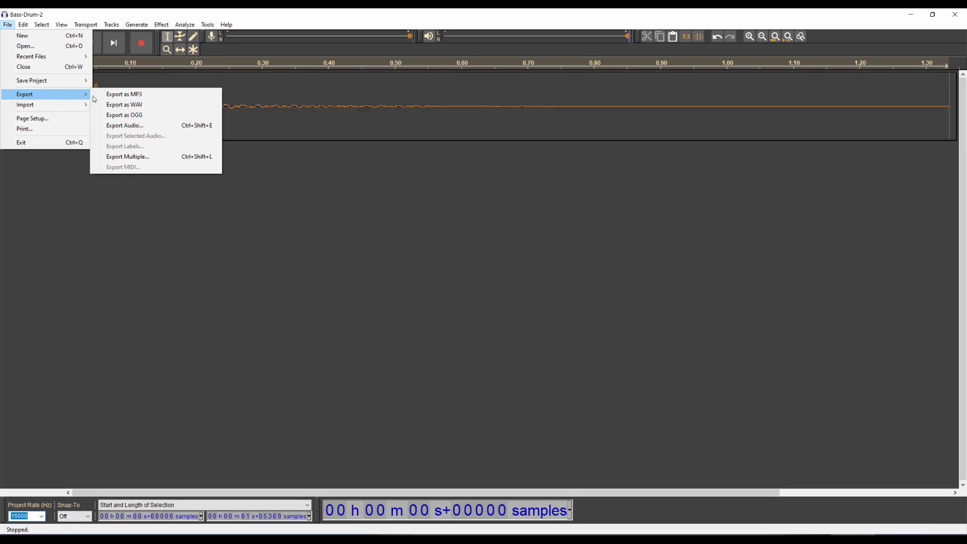
{"action": "left_click", "coordinate": [167, 105]}
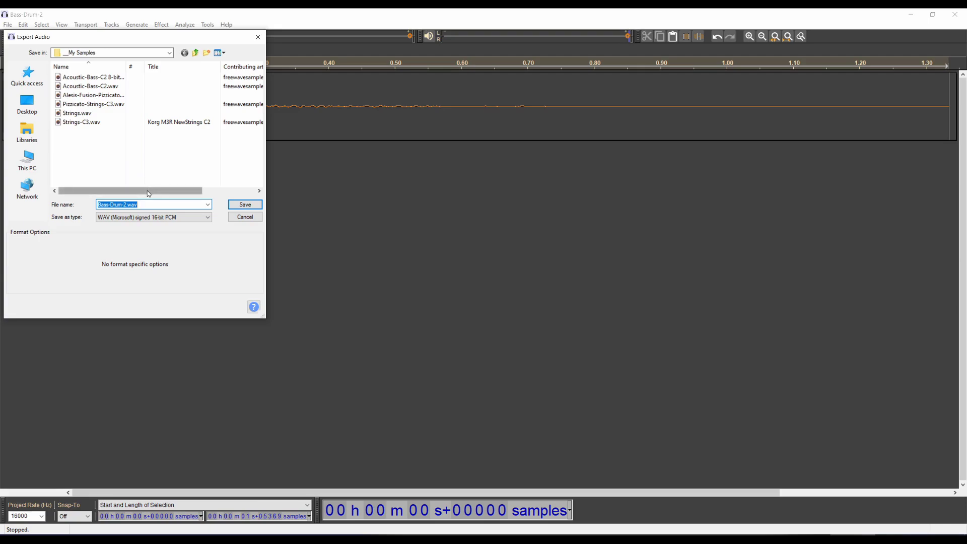
{"action": "left_click", "coordinate": [124, 204]}
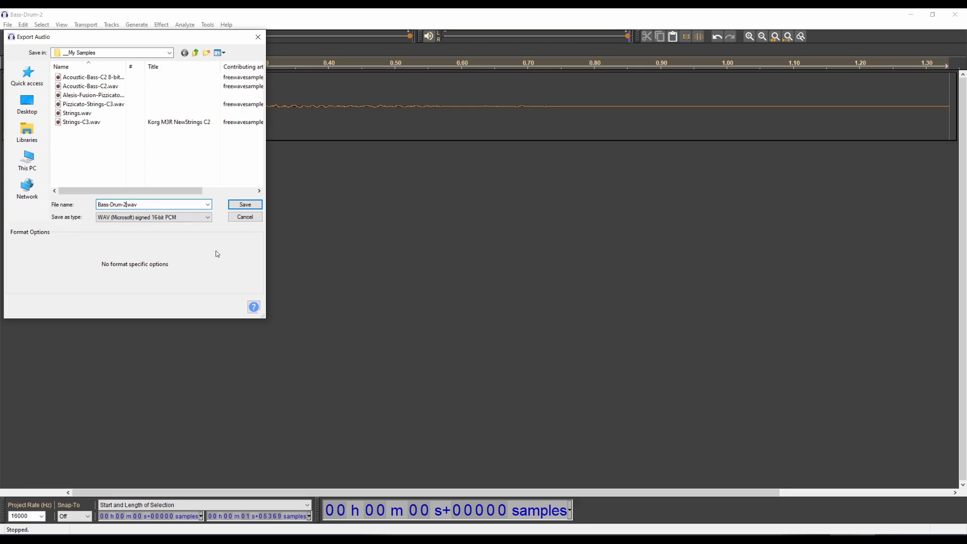
{"action": "type", "text": "Gen"}
{"action": "left_click", "coordinate": [203, 219]}
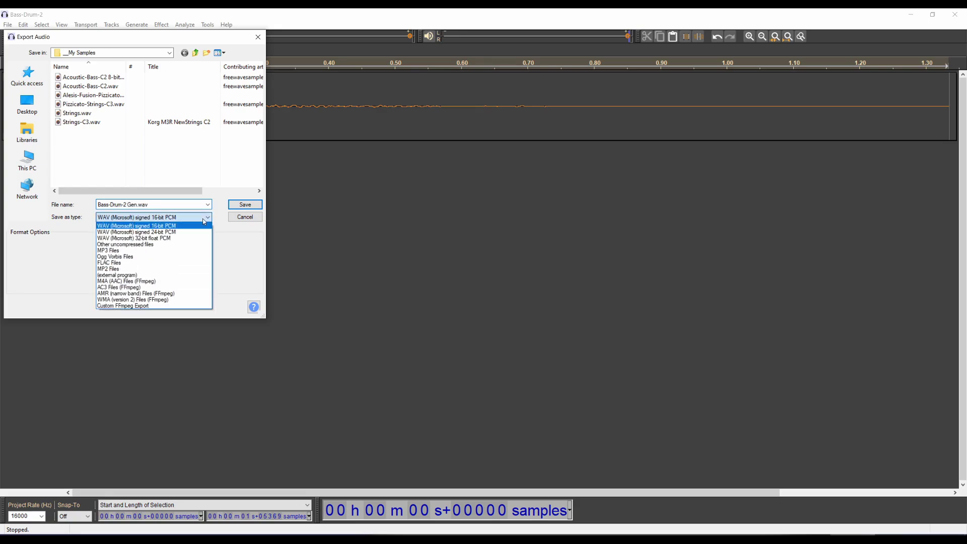
{"action": "left_click", "coordinate": [137, 245]}
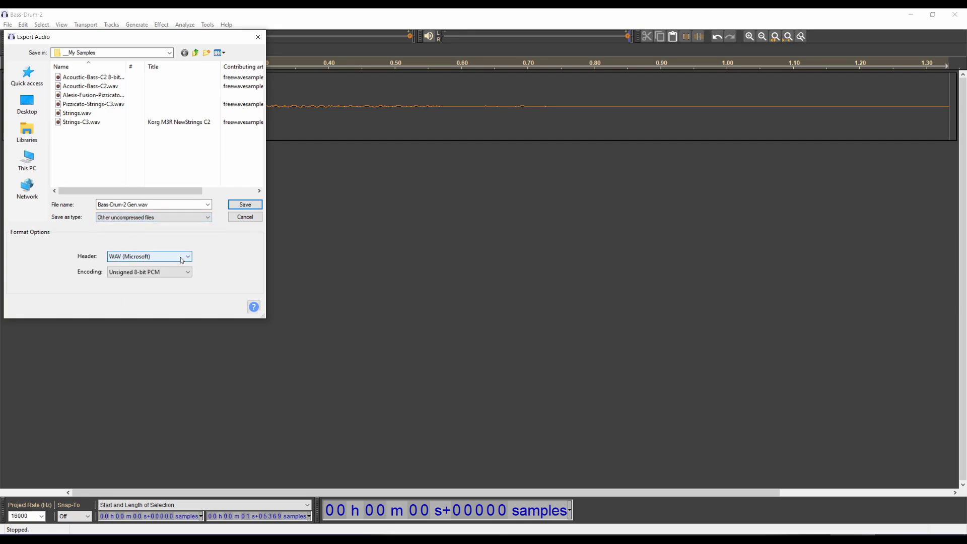
{"action": "left_click", "coordinate": [178, 272]}
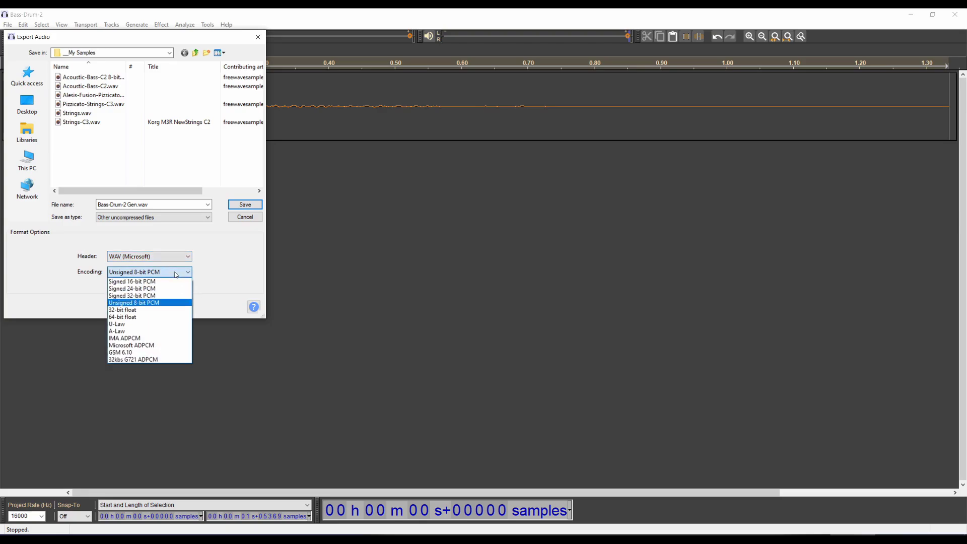
{"action": "left_click", "coordinate": [160, 304]}
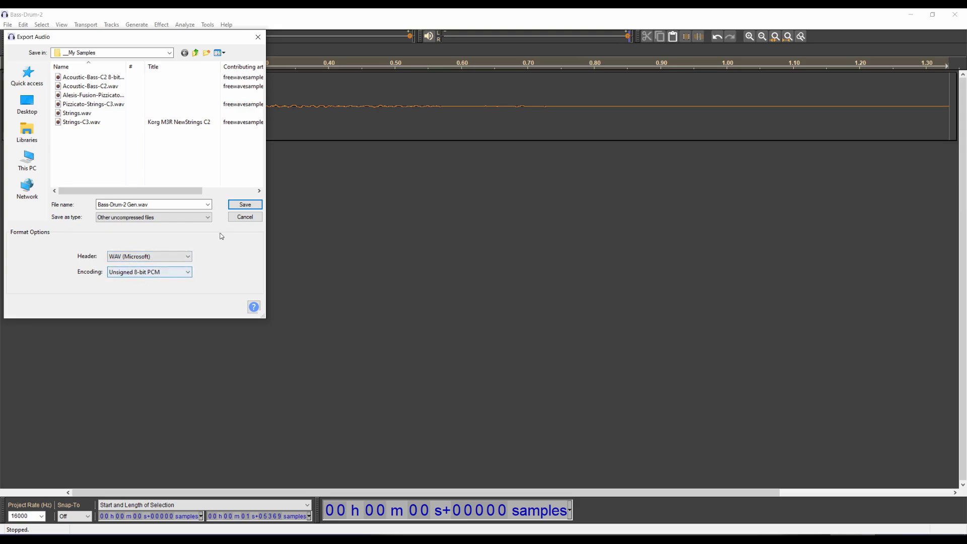
{"action": "left_click", "coordinate": [241, 205]}
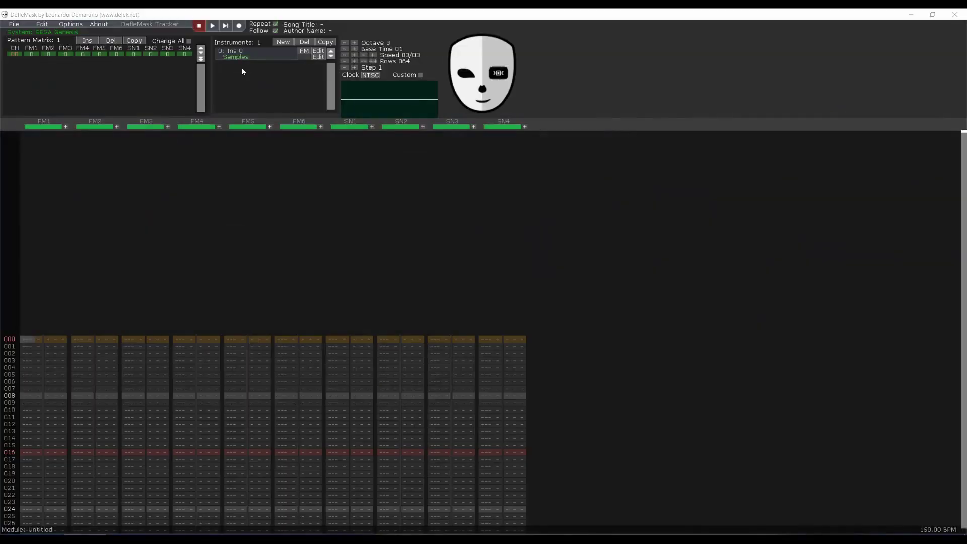
Open the Samples editor in the older DefleMask version, then switch to the newer DefleMask and open its Samples editor.
{"action": "left_click", "coordinate": [321, 59]}
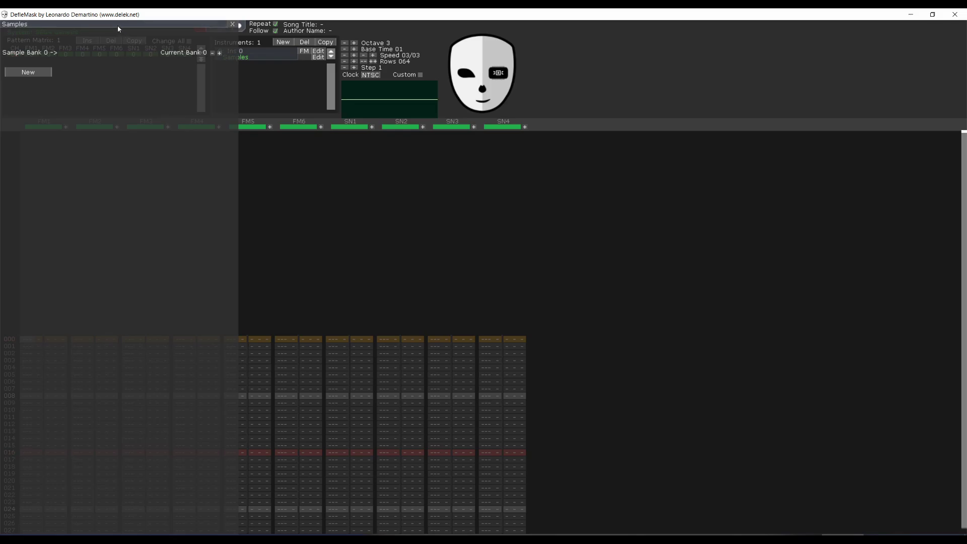
{"action": "left_click_drag", "start_coordinate": [116, 25], "coordinate": [825, 57]}
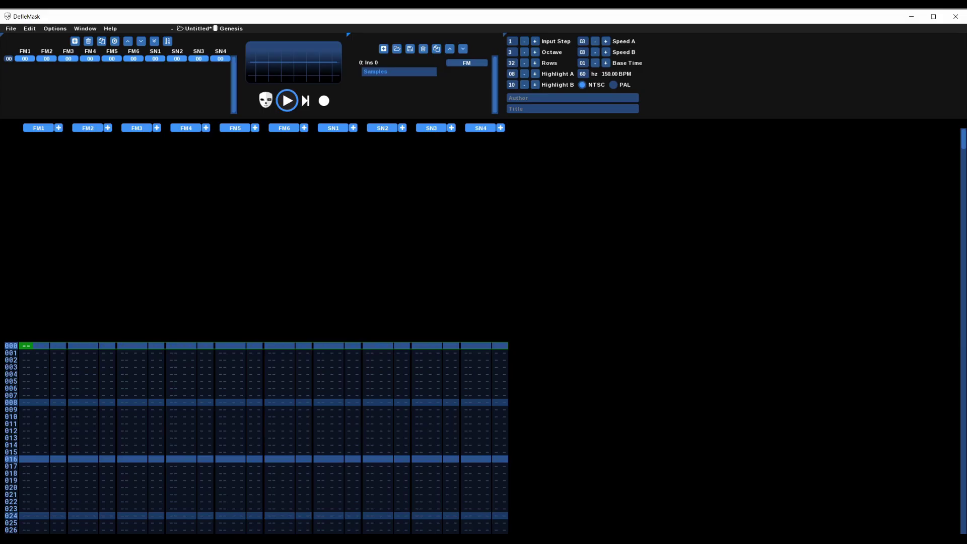
{"action": "double_click", "coordinate": [395, 72]}
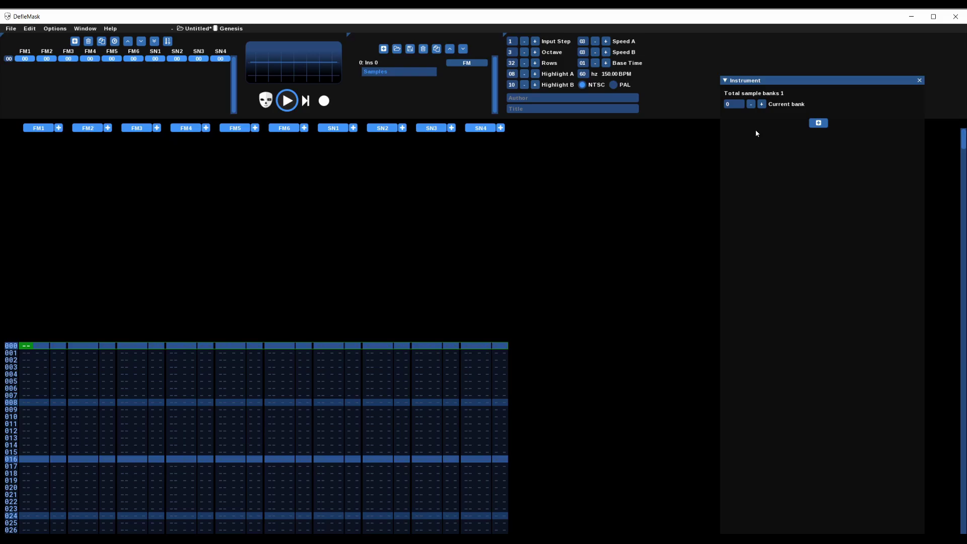
Load Bass-Drum-2.wav from the Def Tutorial 4 folder into sample bank 0 and preview it.
{"action": "left_click", "coordinate": [810, 124]}
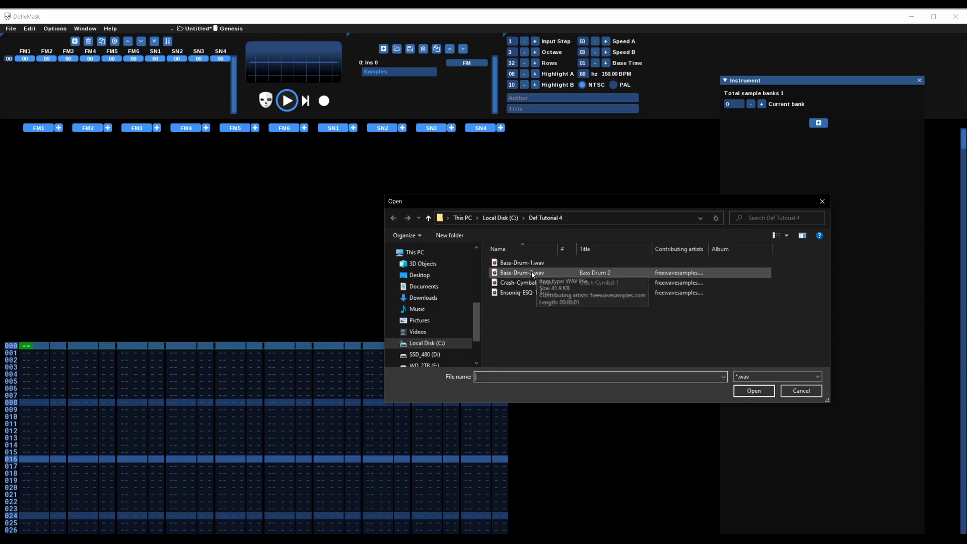
{"action": "double_click", "coordinate": [549, 273]}
{"action": "left_click", "coordinate": [742, 131]}
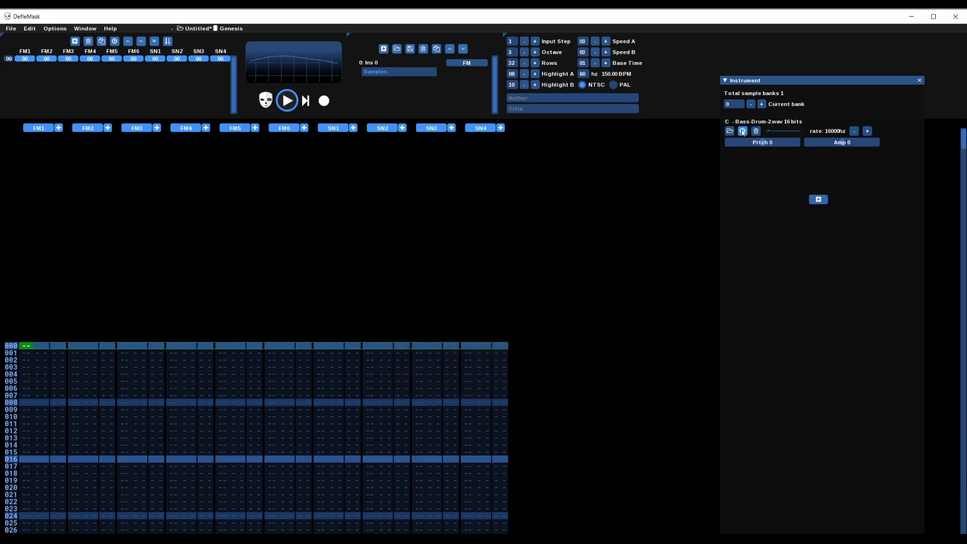
Raise the bass drum sample's amplification to 100, previewing the sound along the way.
{"action": "left_click_drag", "start_coordinate": [830, 143], "coordinate": [856, 144]}
{"action": "left_click", "coordinate": [743, 132]}
{"action": "left_click", "coordinate": [742, 131]}
{"action": "left_click_drag", "start_coordinate": [865, 148], "coordinate": [890, 147]}
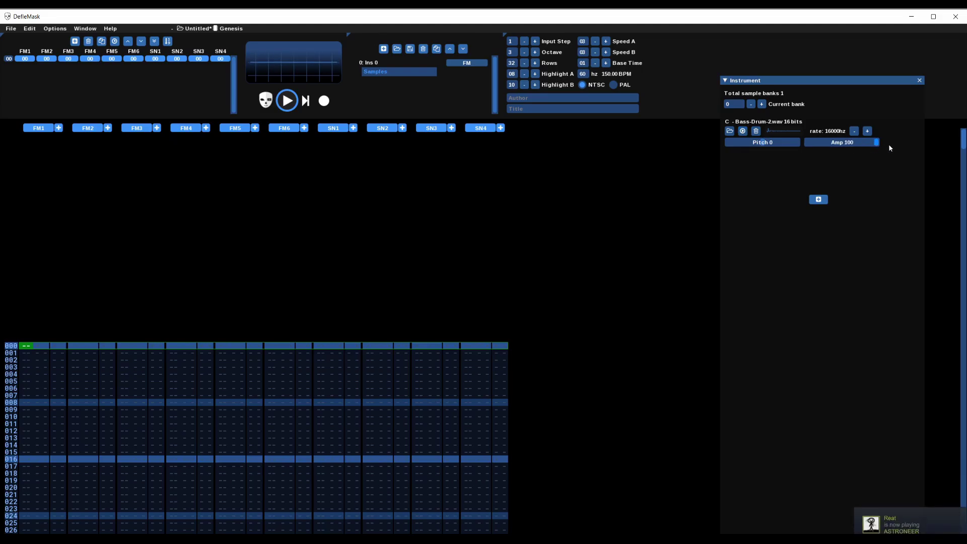
{"action": "left_click", "coordinate": [744, 132]}
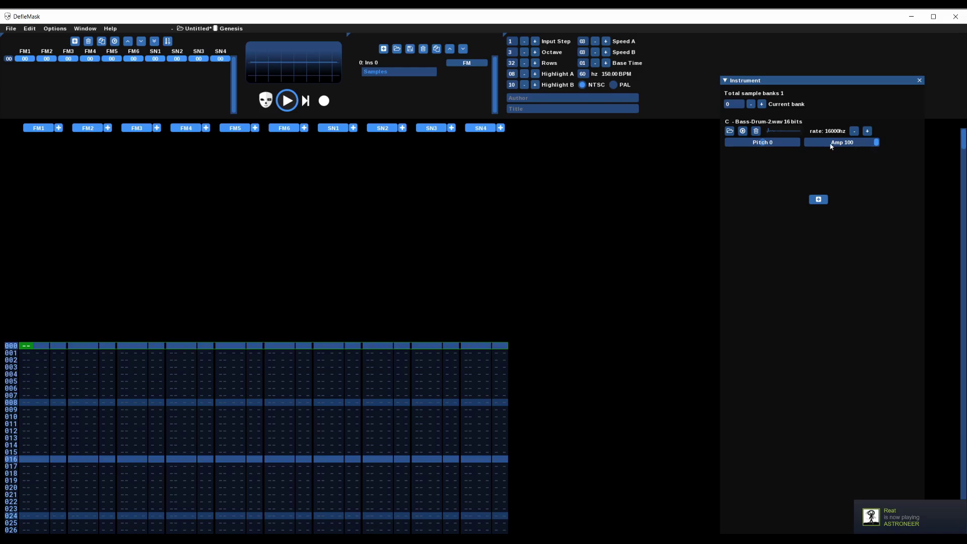
Lower the bass drum sample's amplification to -8, preview it, and delete the sample from the bank.
{"action": "left_click_drag", "start_coordinate": [833, 142], "coordinate": [795, 144]}
{"action": "left_click", "coordinate": [838, 143]}
{"action": "left_click", "coordinate": [743, 131]}
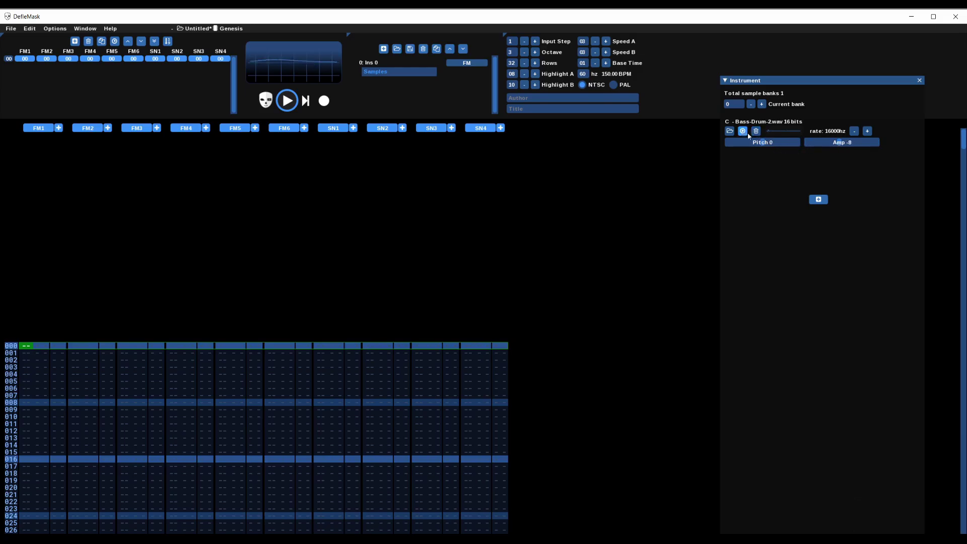
{"action": "left_click_drag", "start_coordinate": [837, 144], "coordinate": [841, 145]}
{"action": "left_click", "coordinate": [756, 131]}
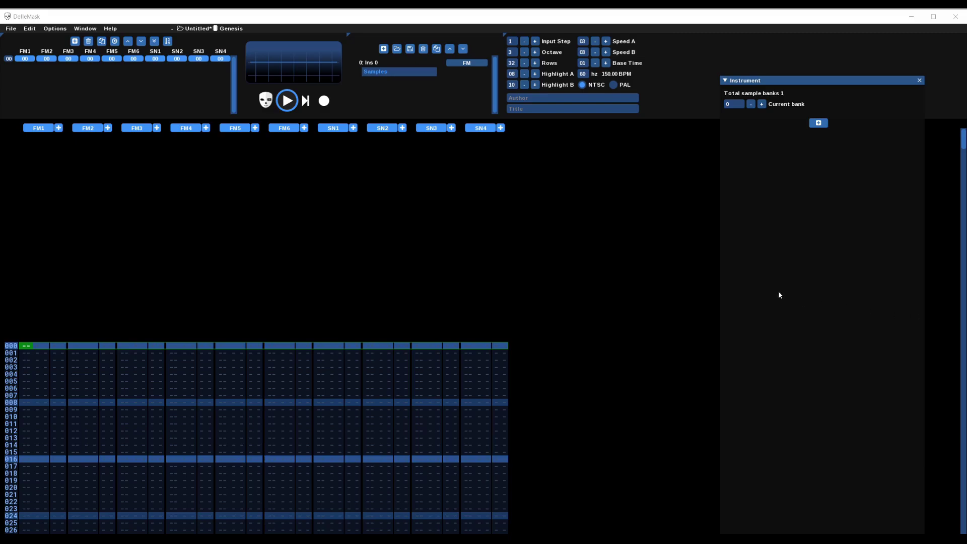
Load Bass-Drum-2.wav from the Def Tutorial 4 folder into sample bank 0.
{"action": "left_click", "coordinate": [818, 124]}
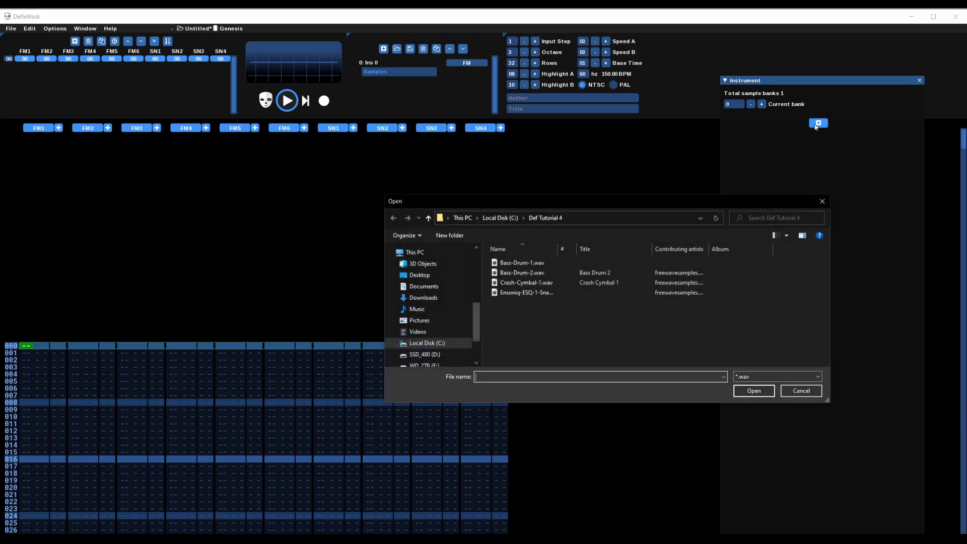
{"action": "left_click", "coordinate": [534, 273]}
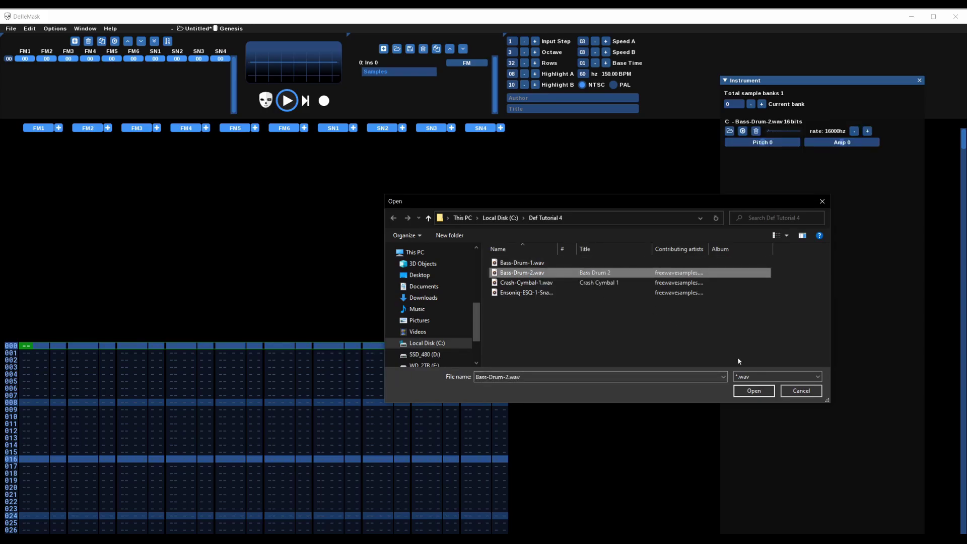
{"action": "left_click", "coordinate": [757, 391]}
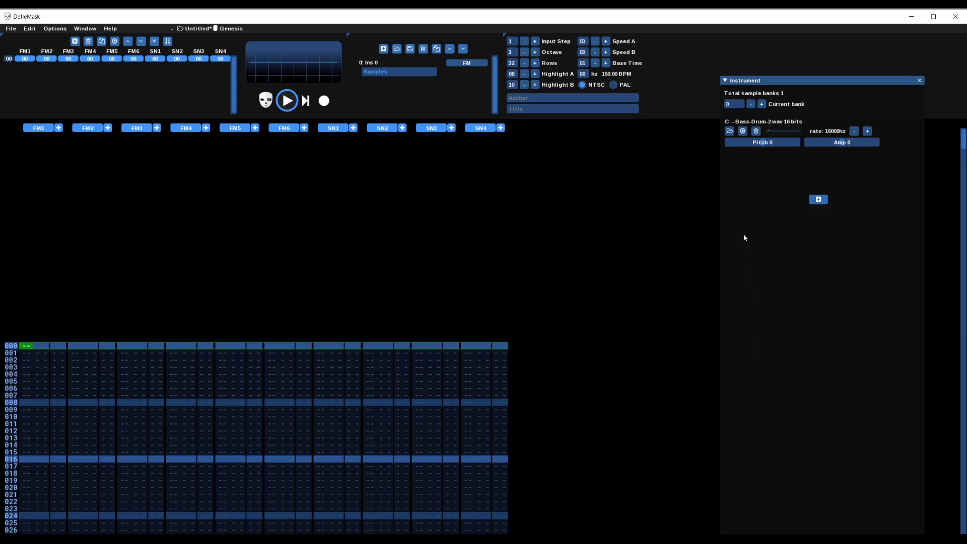
Set the bass drum sample's amplification to 78, previewing the sound between adjustments.
{"action": "left_click", "coordinate": [743, 131]}
{"action": "left_click_drag", "start_coordinate": [863, 144], "coordinate": [870, 146]}
{"action": "left_click", "coordinate": [742, 131]}
{"action": "left_click_drag", "start_coordinate": [866, 143], "coordinate": [880, 144]}
{"action": "left_click", "coordinate": [743, 132]}
{"action": "left_click", "coordinate": [869, 143]}
{"action": "left_click_drag", "start_coordinate": [868, 144], "coordinate": [869, 144]}
{"action": "left_click", "coordinate": [743, 132]}
Add Ensoniq-ESQ-1-Snare.wav to sample bank 0 as the second sample and preview it.
{"action": "left_click", "coordinate": [819, 200]}
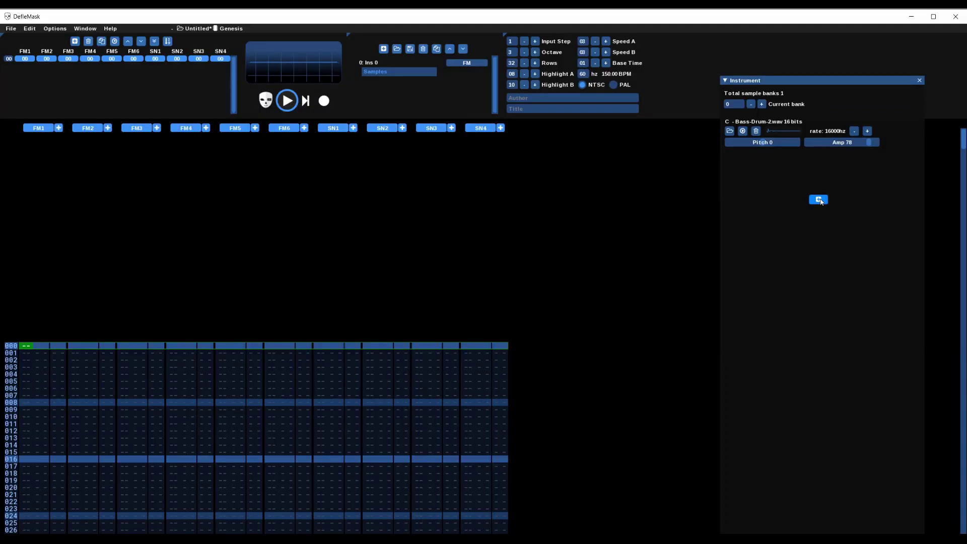
{"action": "left_click", "coordinate": [818, 200]}
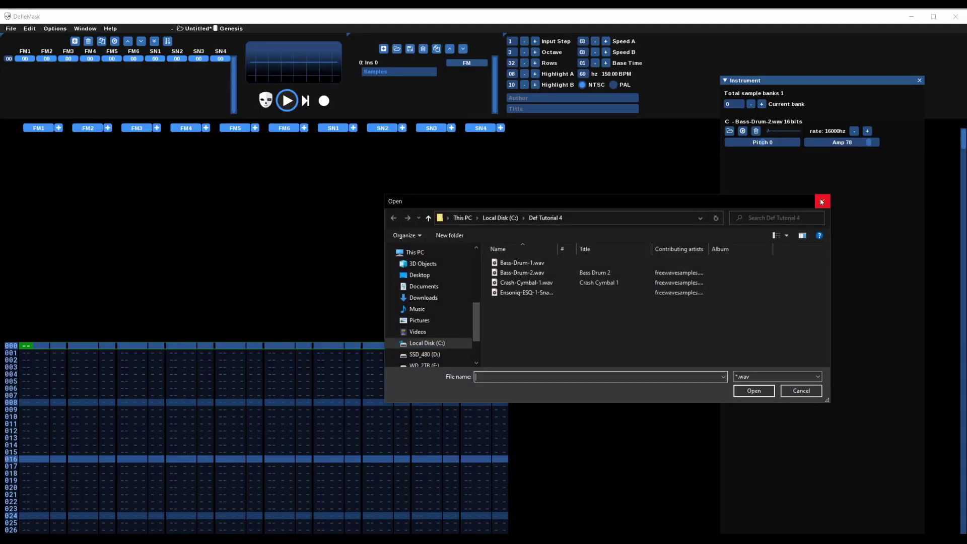
{"action": "left_click", "coordinate": [530, 296]}
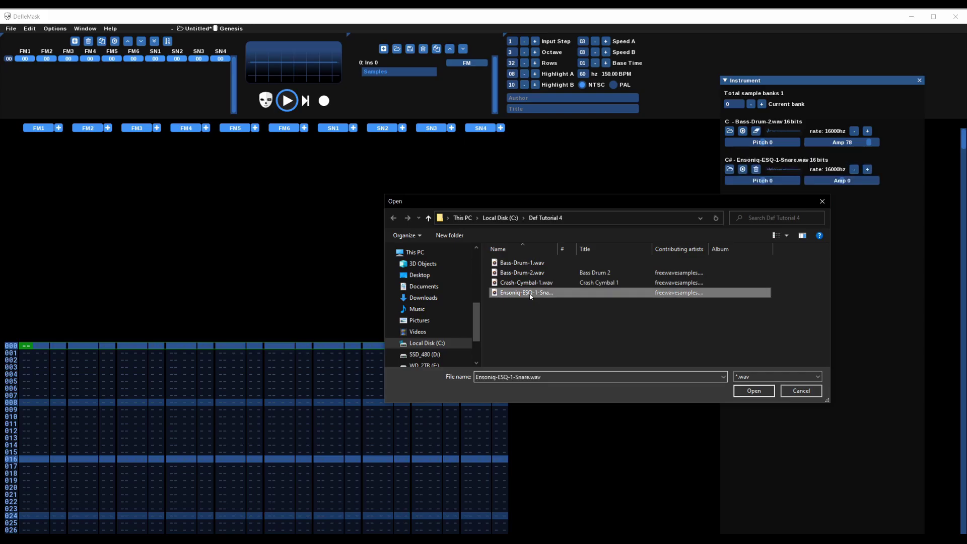
{"action": "left_click", "coordinate": [754, 392]}
{"action": "left_click", "coordinate": [742, 169]}
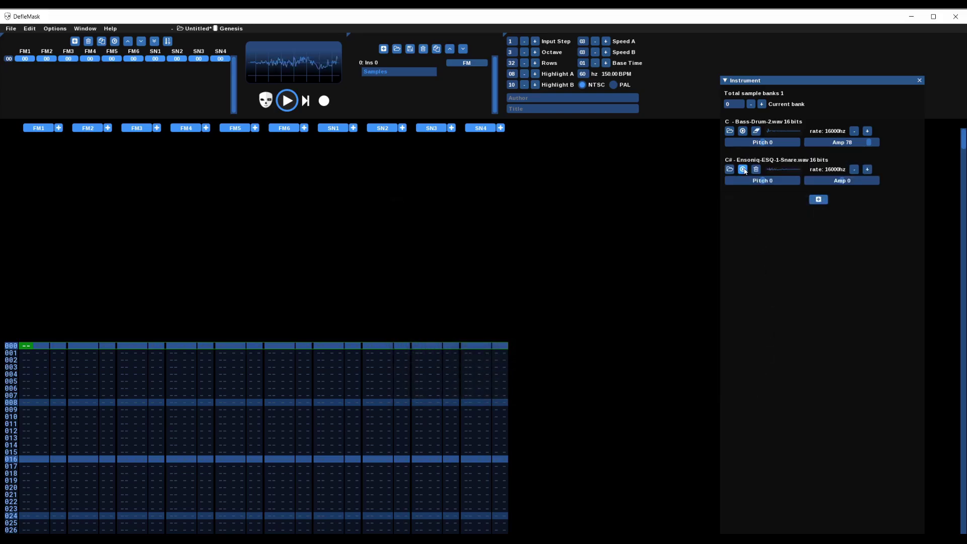
{"action": "left_click", "coordinate": [743, 169]}
Set the snare sample's amplification to -18, previewing the sound between adjustments.
{"action": "left_click", "coordinate": [860, 182]}
{"action": "left_click", "coordinate": [743, 169]}
{"action": "left_click", "coordinate": [838, 182]}
{"action": "left_click_drag", "start_coordinate": [839, 182], "coordinate": [836, 183]}
{"action": "left_click", "coordinate": [743, 170]}
{"action": "left_click", "coordinate": [744, 170]}
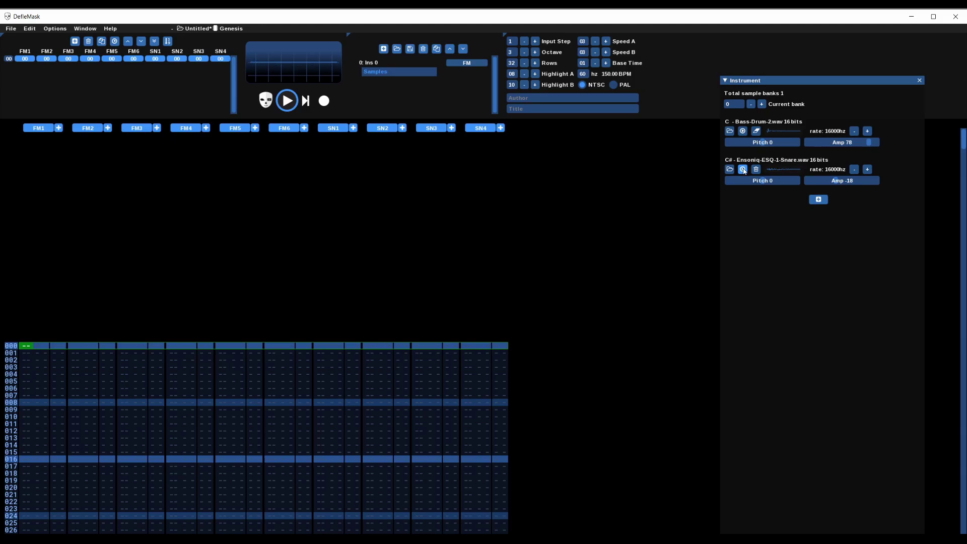
Add Crash-Cymbal-1.wav to sample bank 0, set its amplification to 74, and preview it.
{"action": "left_click", "coordinate": [826, 201]}
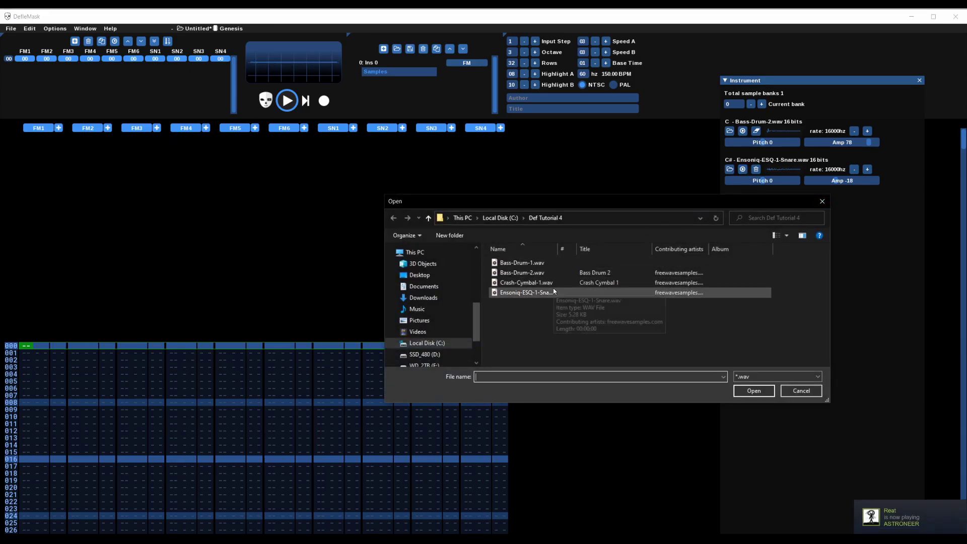
{"action": "left_click", "coordinate": [527, 283]}
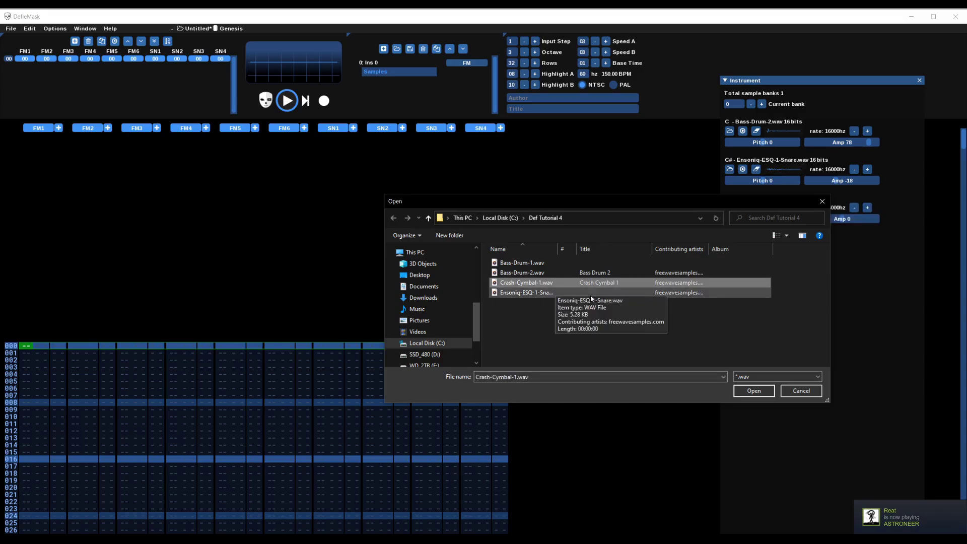
{"action": "left_click", "coordinate": [752, 392]}
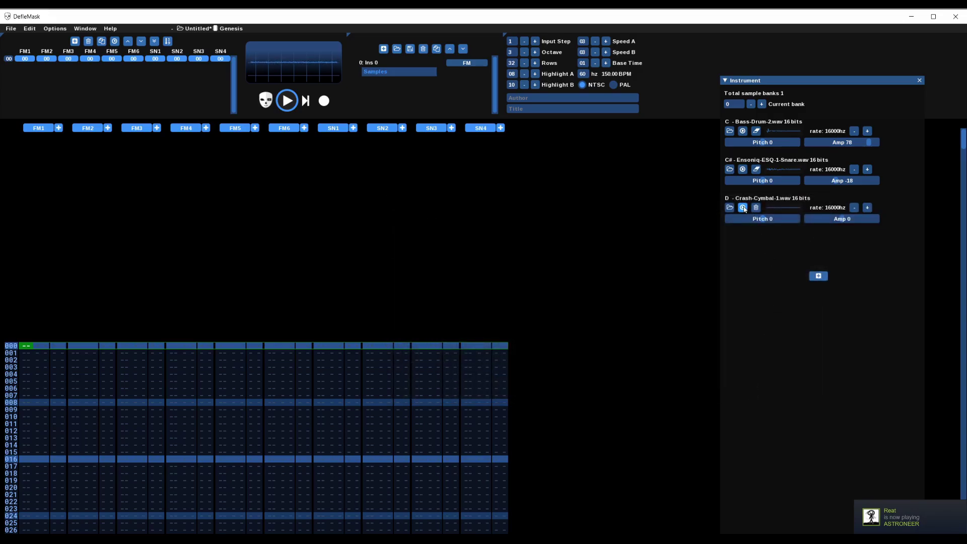
{"action": "left_click", "coordinate": [868, 219]}
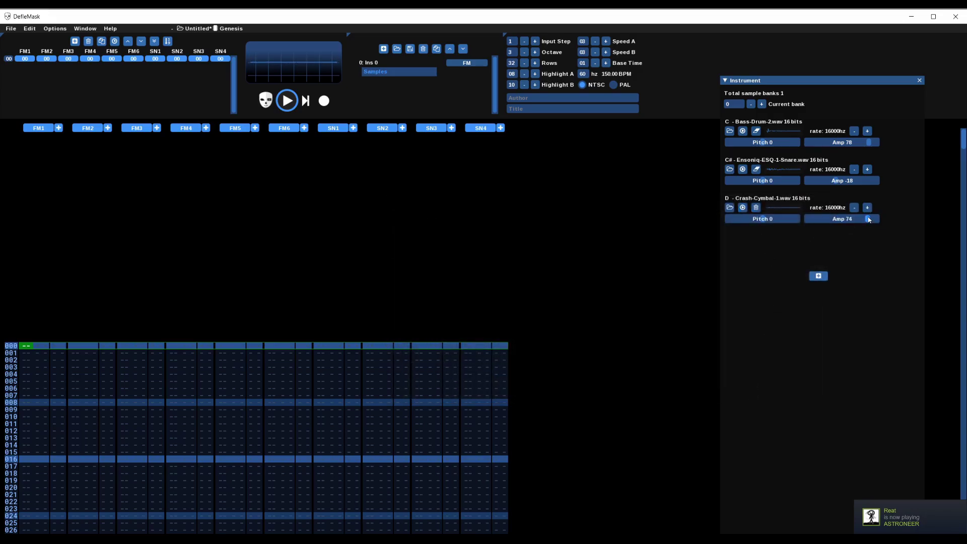
{"action": "left_click", "coordinate": [743, 208]}
{"action": "left_click", "coordinate": [743, 208]}
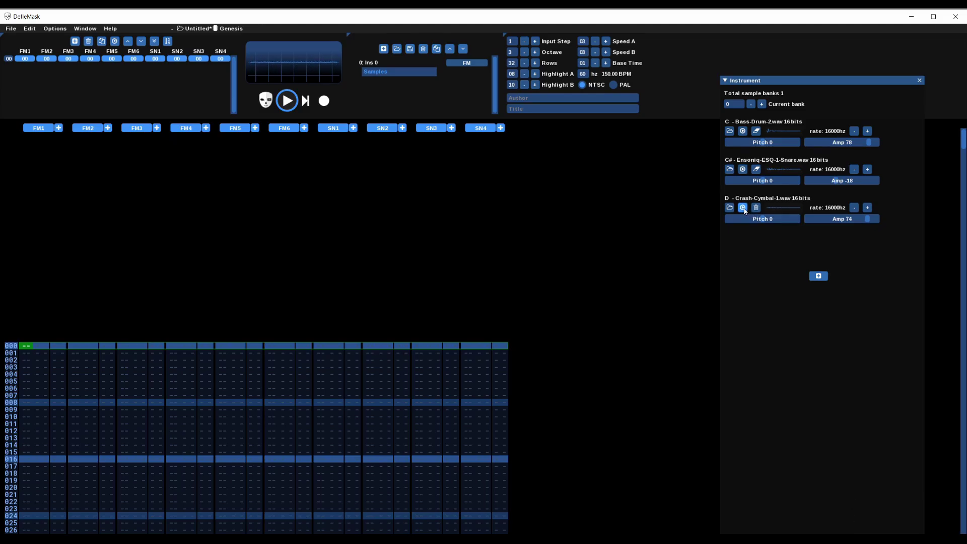
Preview the bass drum, snare and crash cymbal samples to compare their loudness.
{"action": "left_click", "coordinate": [743, 131]}
{"action": "left_click", "coordinate": [745, 132]}
{"action": "left_click", "coordinate": [745, 169]}
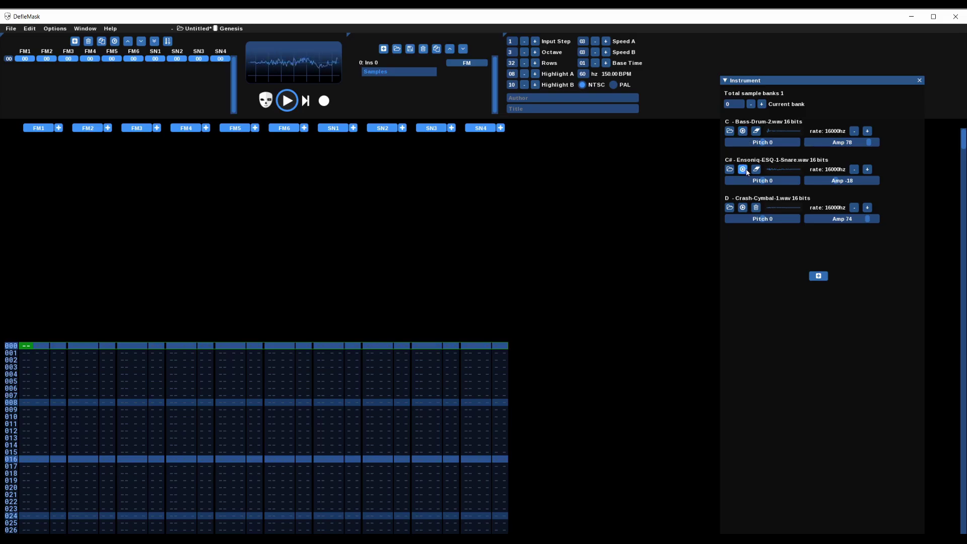
{"action": "left_click", "coordinate": [744, 210]}
{"action": "left_click", "coordinate": [743, 132]}
Turn on edit mode and enter effect 17 with value 01 on row 000 of channel FM6.
{"action": "left_click", "coordinate": [298, 346]}
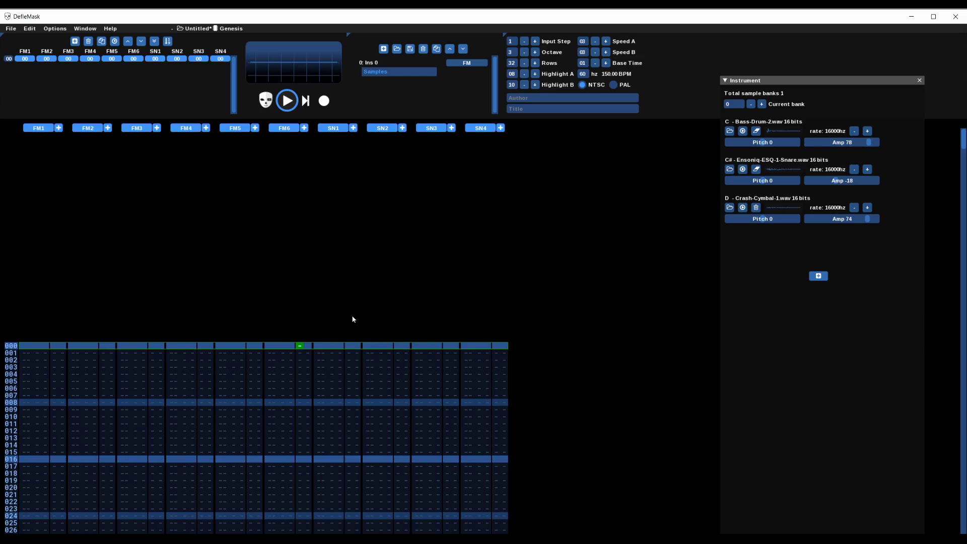
{"action": "key", "text": "space"}
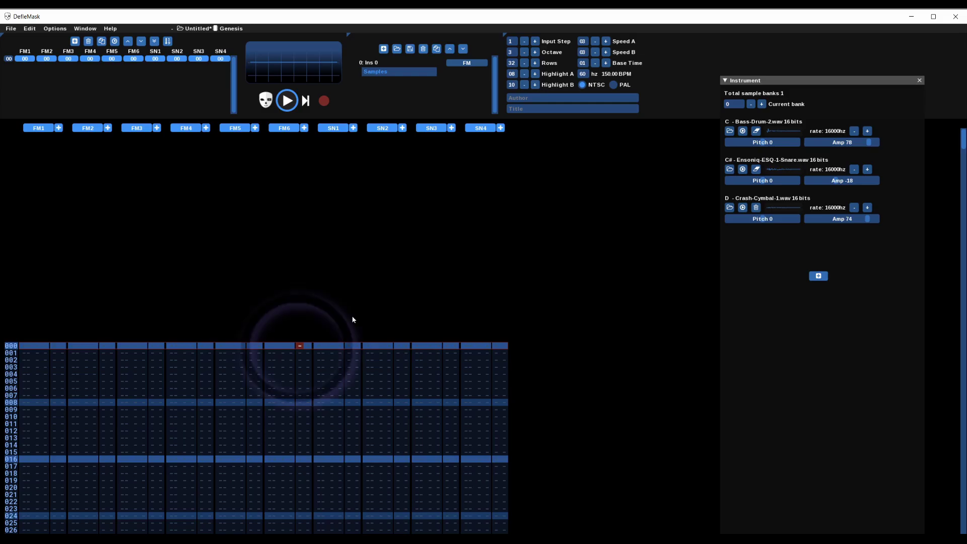
{"action": "type", "text": "17"}
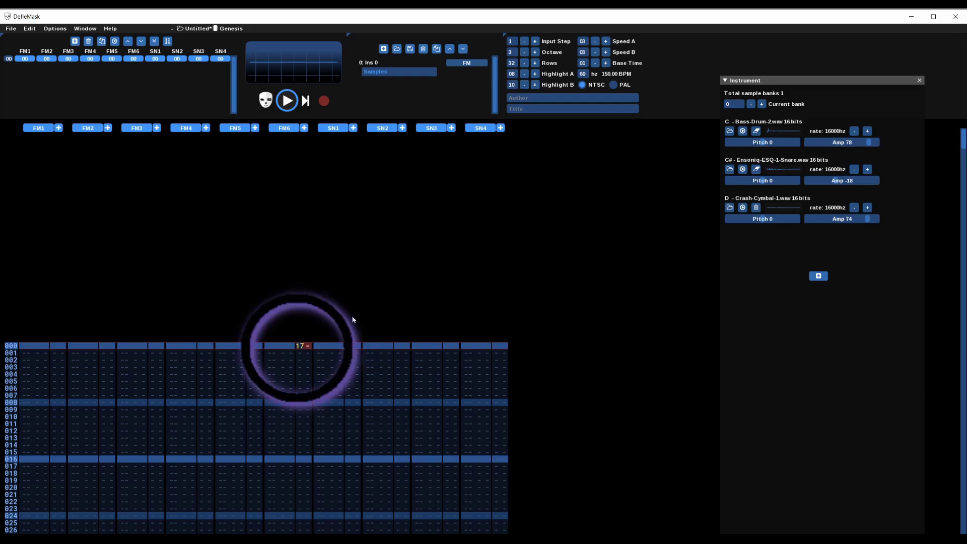
{"action": "type", "text": "01"}
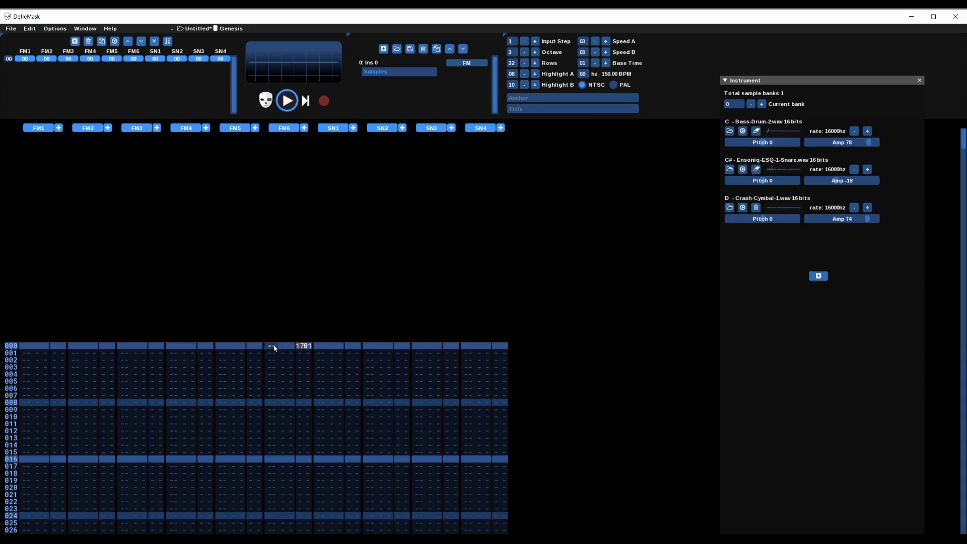
Enter C-2 on row 000 and C#2 on row 004 of channel FM6.
{"action": "key", "text": "z"}
{"action": "key", "text": "Down"}
{"action": "key", "text": "Down"}
{"action": "key", "text": "Down"}
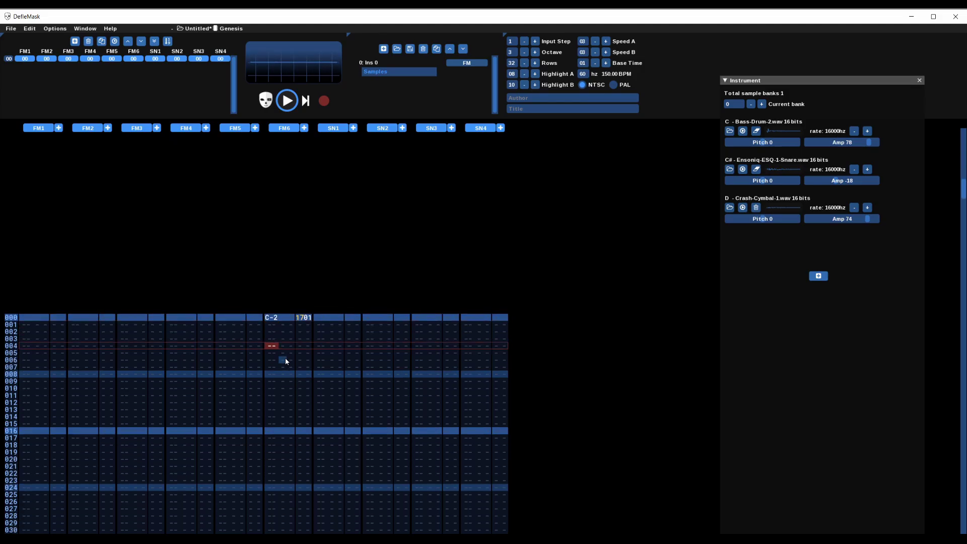
{"action": "key", "text": "x"}
{"action": "key", "text": "Down"}
{"action": "key", "text": "Down"}
{"action": "key", "text": "Up"}
{"action": "key", "text": "Up"}
{"action": "key", "text": "Up"}
{"action": "key", "text": "s"}
Enter C-2 on rows 008 and 010 and C#2 on row 012 of channel FM6.
{"action": "key", "text": "Down"}
{"action": "key", "text": "Down"}
{"action": "key", "text": "Down"}
{"action": "key", "text": "z"}
{"action": "key", "text": "Down"}
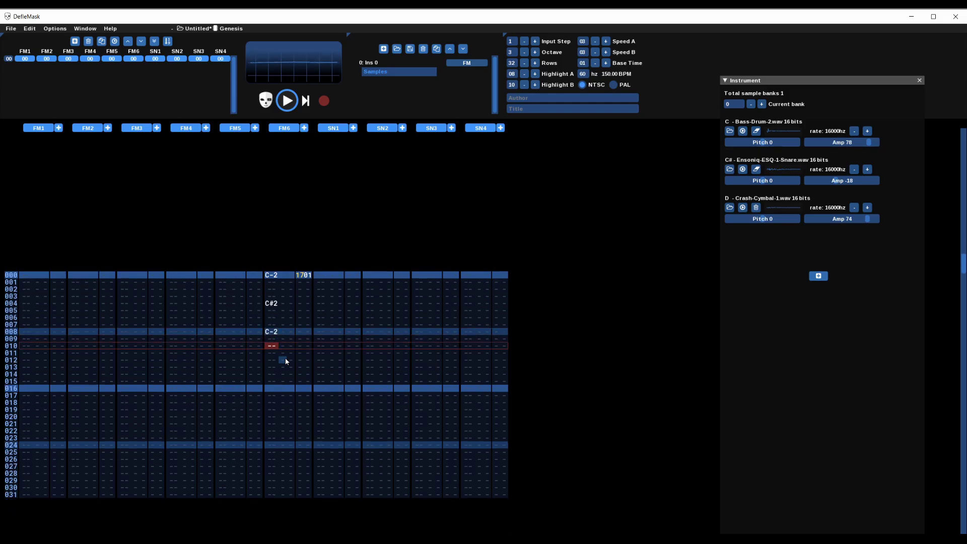
{"action": "key", "text": "z"}
{"action": "key", "text": "Down"}
{"action": "key", "text": "s"}
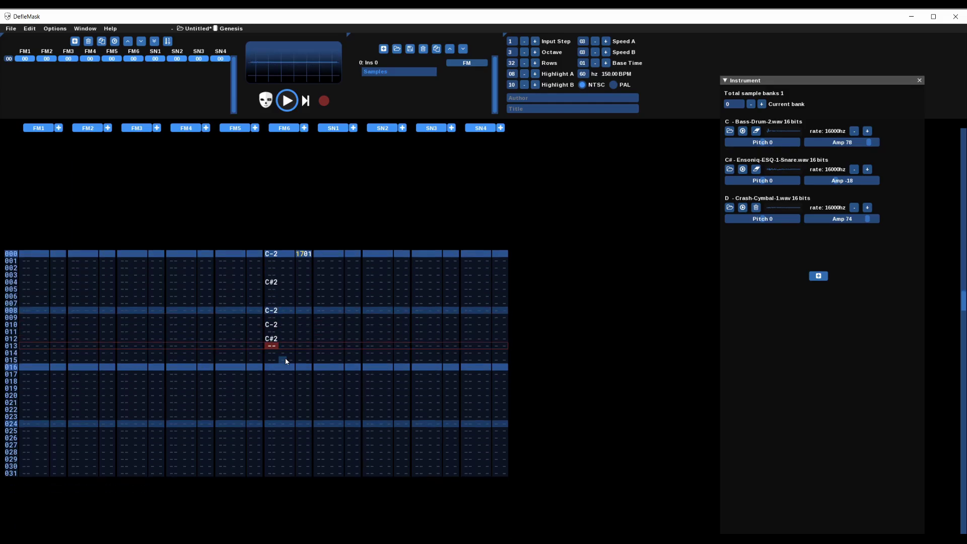
Complete the FM6 beat with C-2 on rows 016, 024 and 026 and C#2 on rows 020 and 028, and play it through once.
{"action": "key", "text": "Down"}
{"action": "key", "text": "Down"}
{"action": "key", "text": "Down"}
{"action": "key", "text": "Down"}
{"action": "key", "text": "Down"}
{"action": "key", "text": "Down"}
{"action": "key", "text": "Down"}
{"action": "key", "text": "Down"}
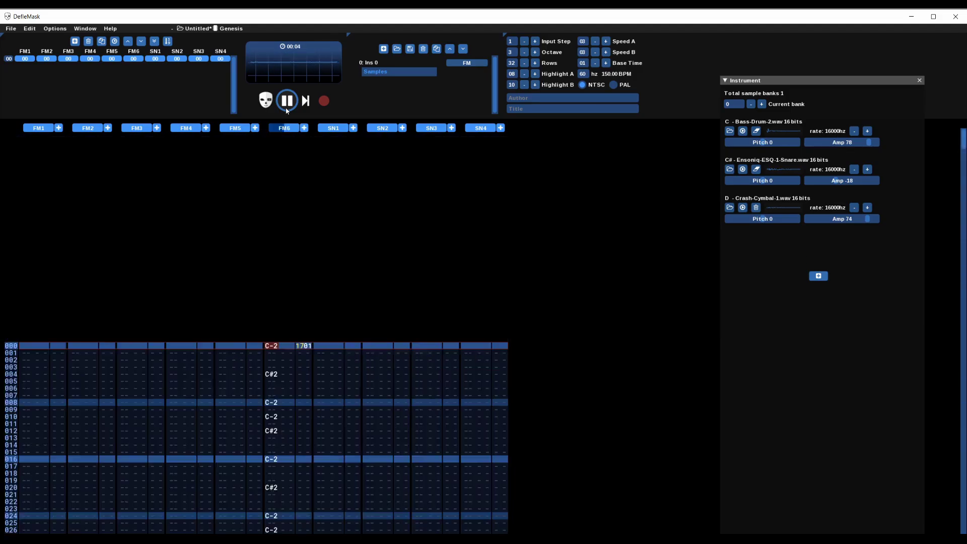
{"action": "left_click", "coordinate": [286, 109]}
Add seven new rows, 01 to 07, to the pattern matrix.
{"action": "left_click", "coordinate": [74, 41]}
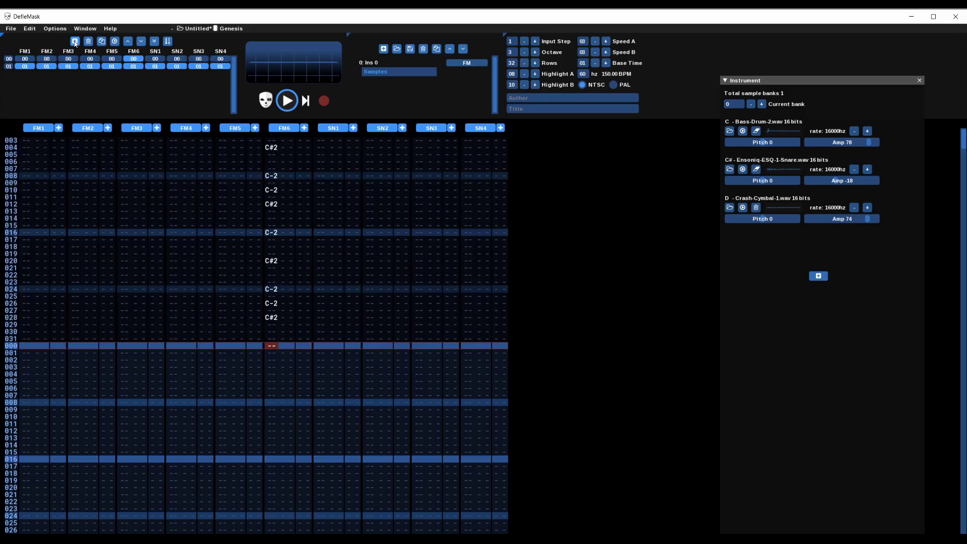
{"action": "left_click", "coordinate": [74, 42]}
{"action": "left_click", "coordinate": [74, 42]}
{"action": "left_click", "coordinate": [75, 42]}
{"action": "left_click", "coordinate": [74, 41]}
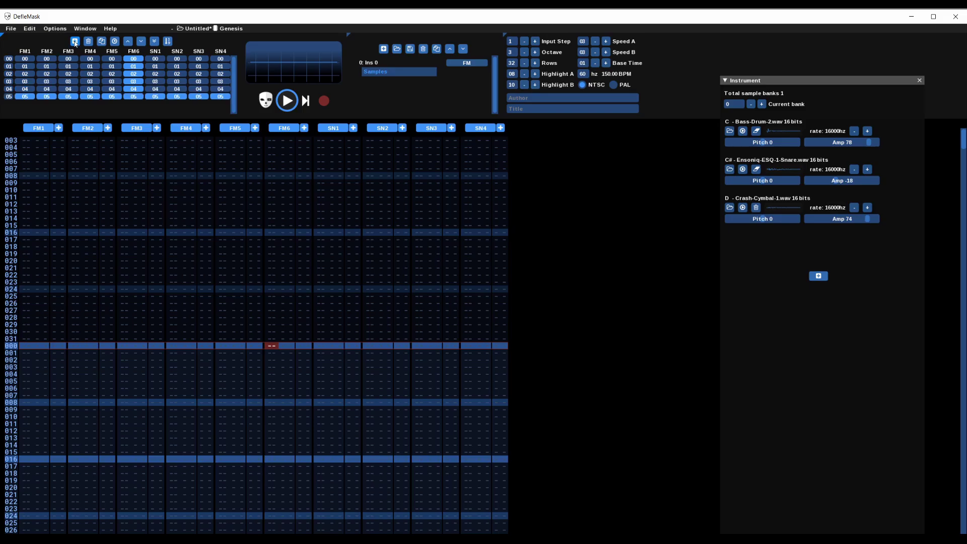
{"action": "left_click", "coordinate": [74, 41]}
{"action": "left_click", "coordinate": [74, 41]}
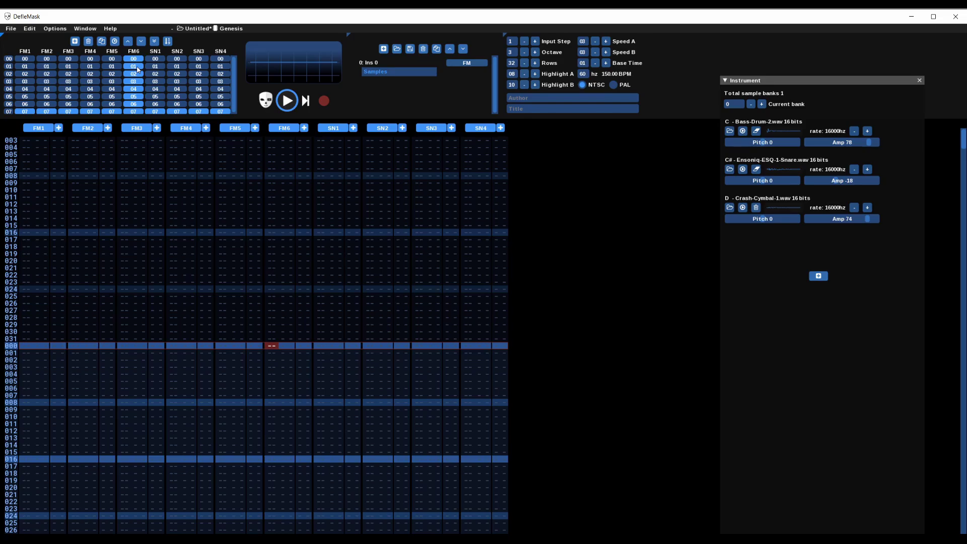
Play the song across the added patterns, stop it, and return to matrix row 00.
{"action": "left_click", "coordinate": [286, 101]}
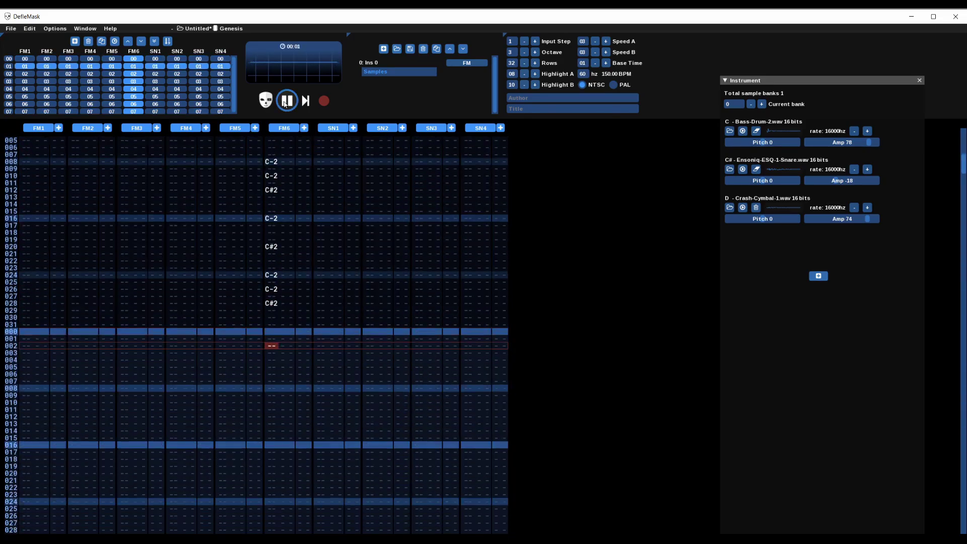
{"action": "left_click", "coordinate": [285, 103]}
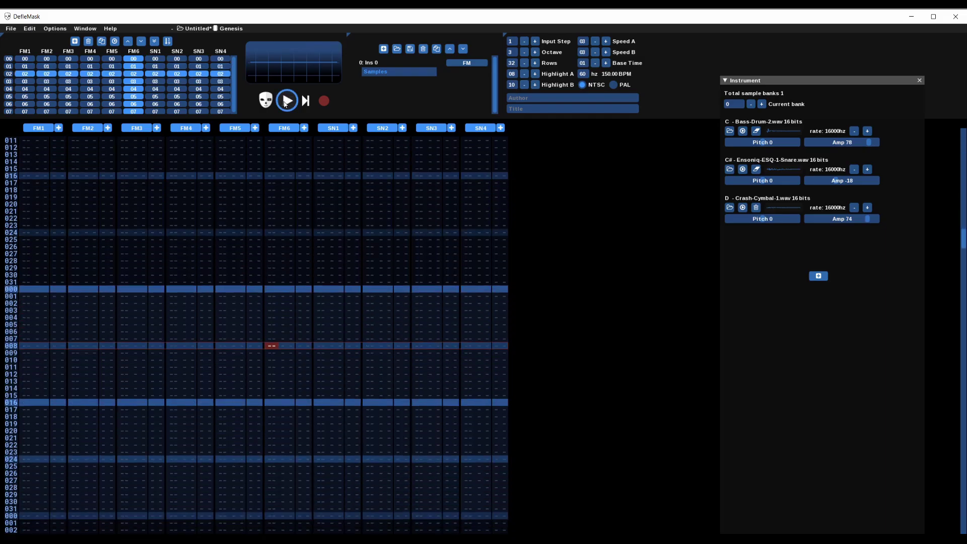
{"action": "left_click", "coordinate": [11, 59]}
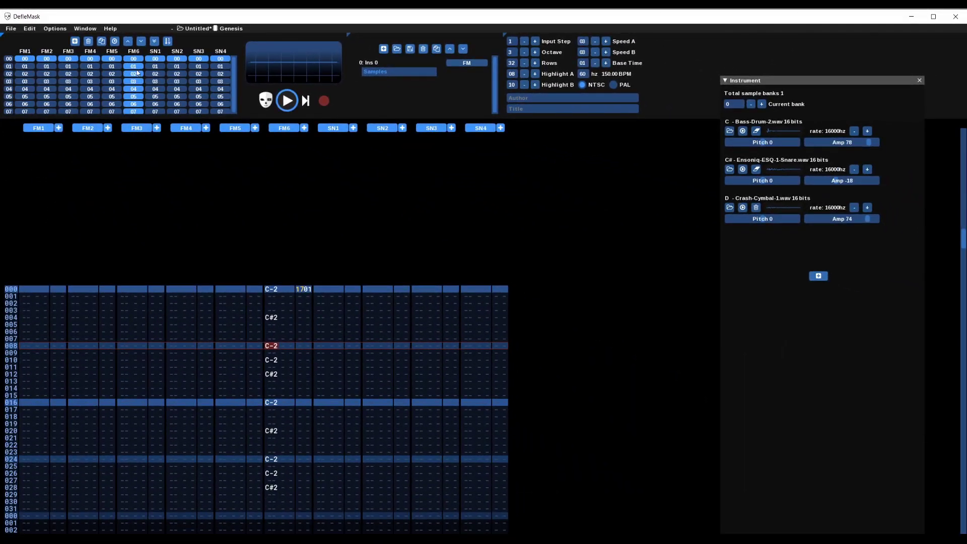
Set channel FM6 to pattern 00 on matrix rows 01 and 02 so the drum beat repeats.
{"action": "left_click", "coordinate": [205, 92]}
{"action": "right_click", "coordinate": [139, 68]}
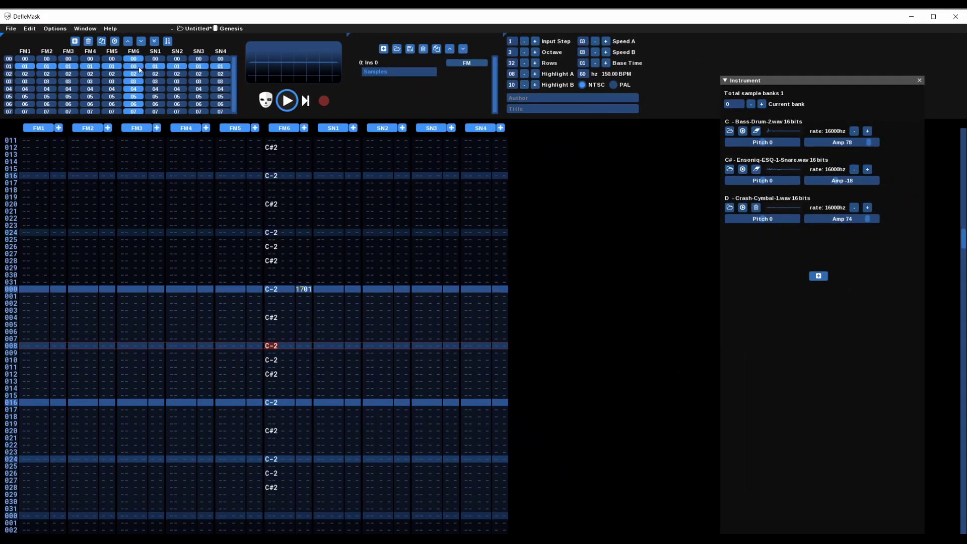
{"action": "right_click", "coordinate": [138, 72]}
{"action": "right_click", "coordinate": [138, 72]}
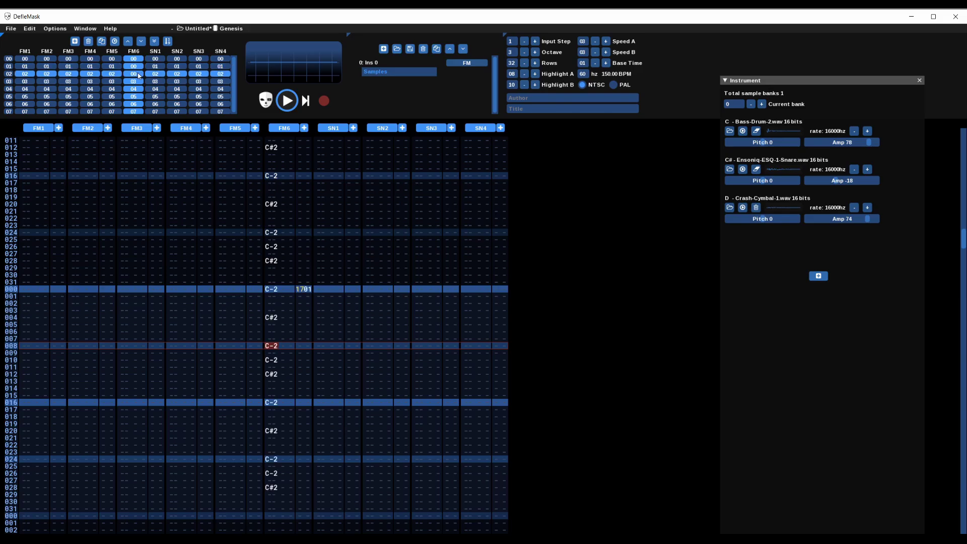
Play the song from matrix row 00 to hear the repeated drum beat, stop it, and check rows 00 and 03.
{"action": "left_click", "coordinate": [8, 59]}
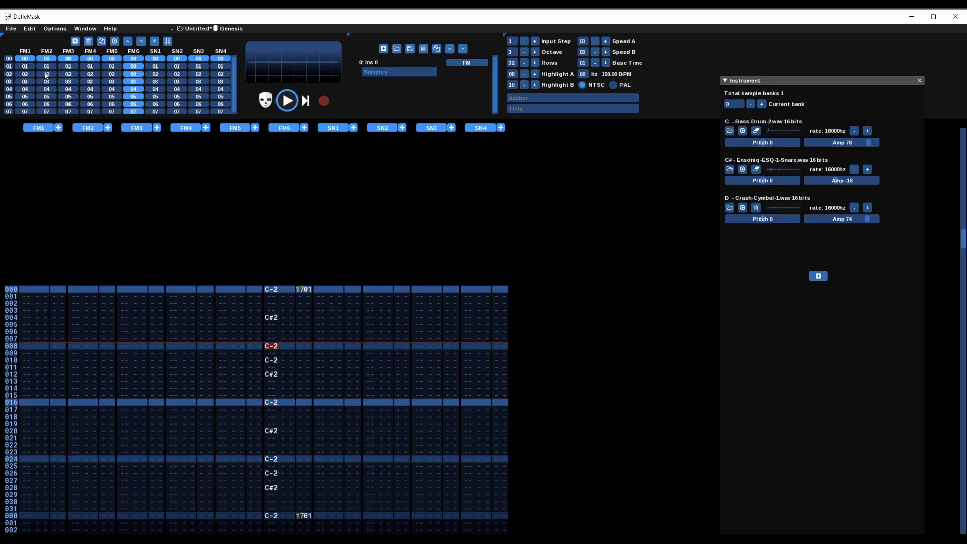
{"action": "left_click", "coordinate": [280, 105]}
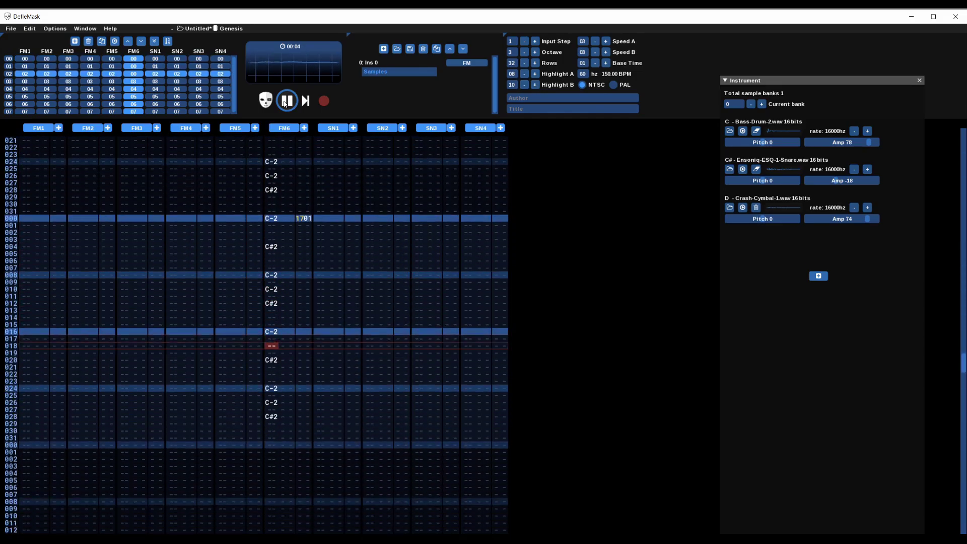
{"action": "left_click", "coordinate": [285, 103]}
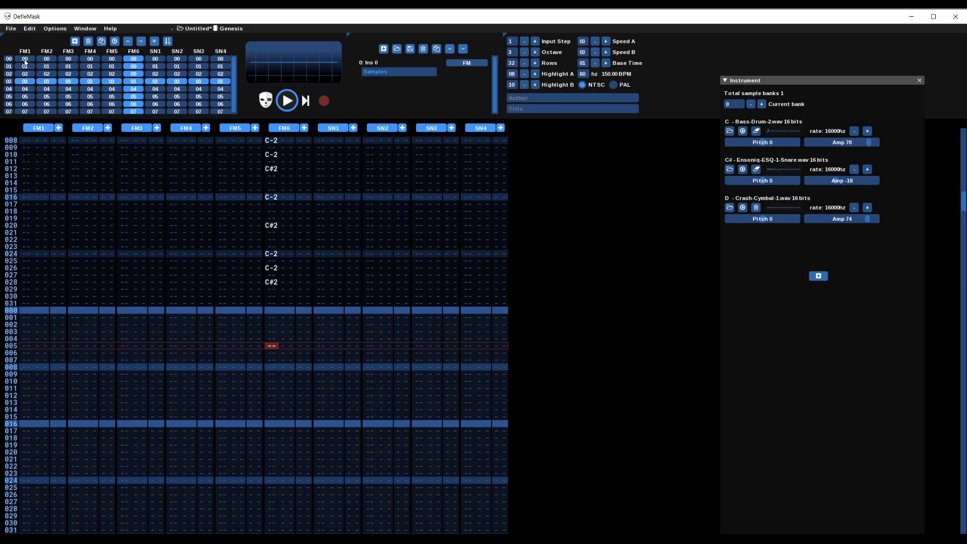
{"action": "left_click", "coordinate": [8, 61]}
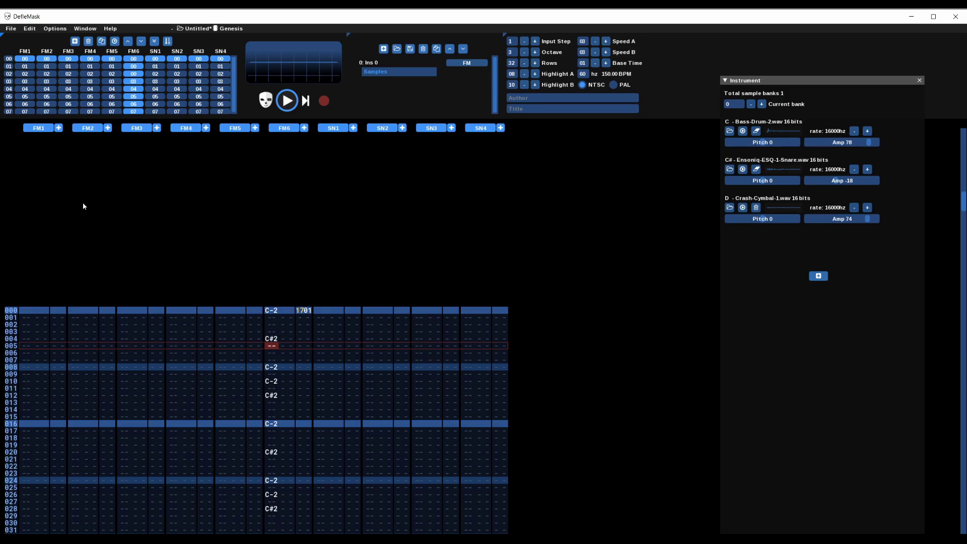
{"action": "left_click", "coordinate": [8, 82]}
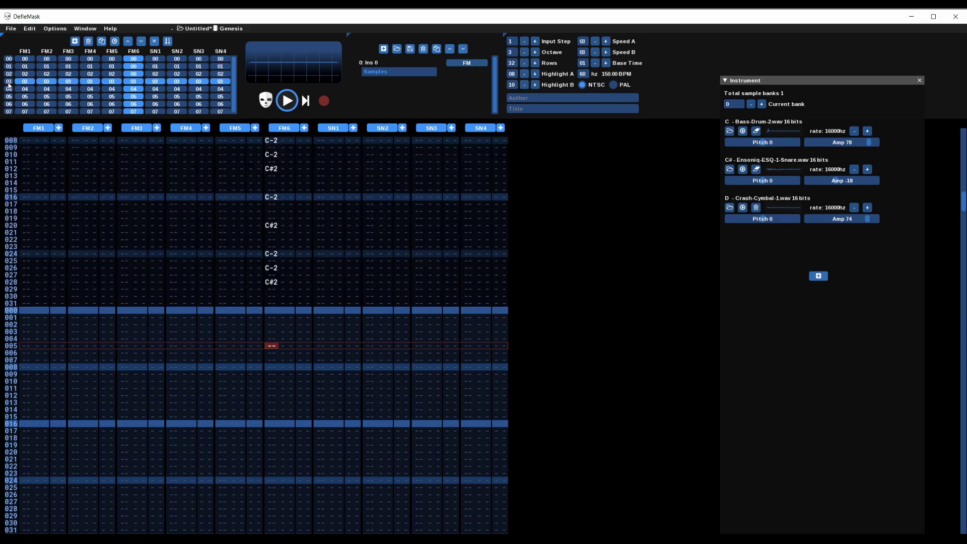
Enter note D-2, the crash cymbal, at row 000 of channel FM6 in matrix row 03.
{"action": "key", "text": "Up"}
{"action": "key", "text": "Up"}
{"action": "key", "text": "Up"}
{"action": "key", "text": "Up"}
{"action": "key", "text": "Up"}
{"action": "key", "text": "x"}
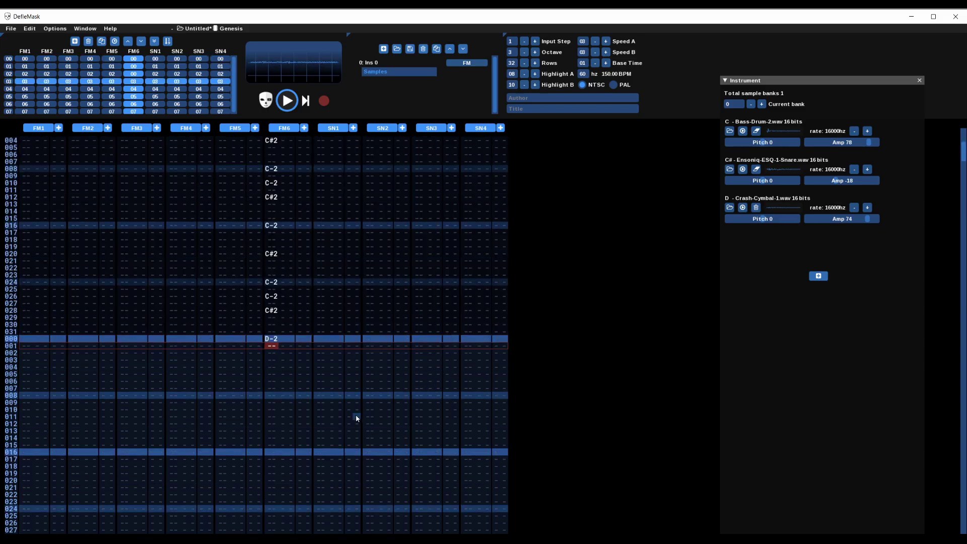
Enter a second D-2 crash cymbal note at row 016 of channel FM6 in matrix row 03.
{"action": "key", "text": "Down"}
{"action": "key", "text": "Down"}
{"action": "key", "text": "Down"}
{"action": "key", "text": "Down"}
{"action": "key", "text": "Down"}
{"action": "key", "text": "Down"}
{"action": "key", "text": "Down"}
{"action": "key", "text": "Down"}
{"action": "key", "text": "Down"}
{"action": "key", "text": "Down"}
{"action": "key", "text": "Down"}
{"action": "key", "text": "Down"}
{"action": "key", "text": "Down"}
{"action": "key", "text": "Down"}
{"action": "key", "text": "Down"}
{"action": "key", "text": "x"}
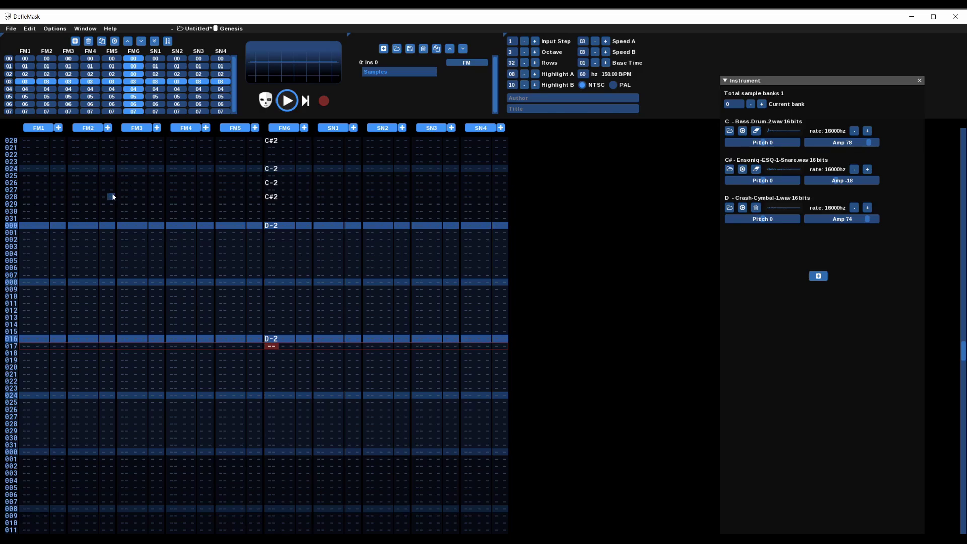
Set channel FM6 to pattern 00 on matrix rows 04, 05 and 06.
{"action": "left_click", "coordinate": [137, 96]}
{"action": "right_click", "coordinate": [137, 96]}
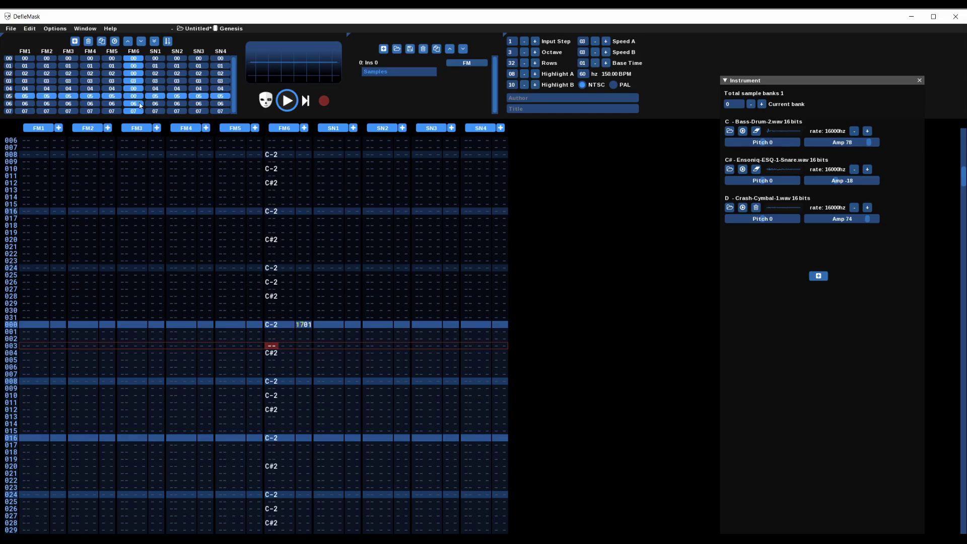
{"action": "left_click", "coordinate": [136, 104]}
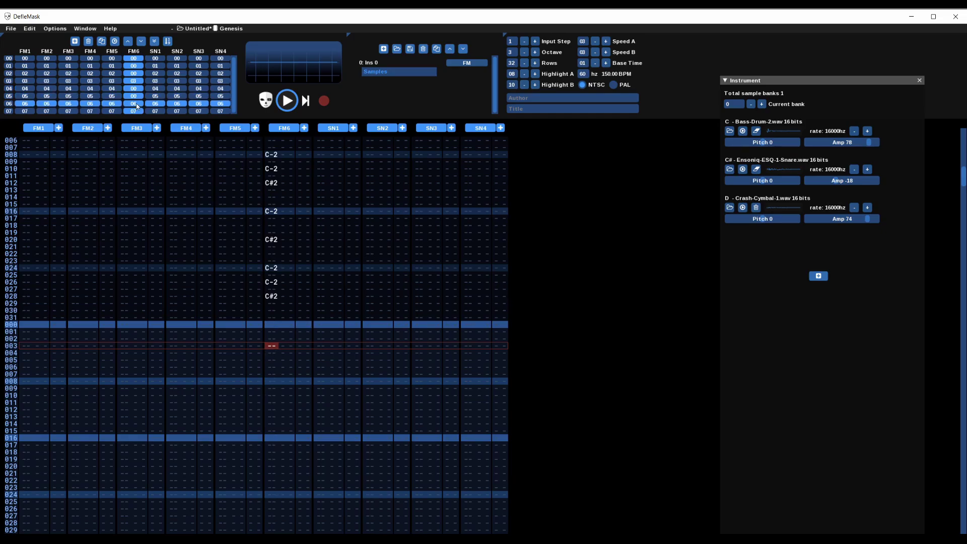
{"action": "right_click", "coordinate": [136, 104]}
{"action": "right_click", "coordinate": [136, 103]}
{"action": "right_click", "coordinate": [136, 104]}
{"action": "right_click", "coordinate": [136, 104]}
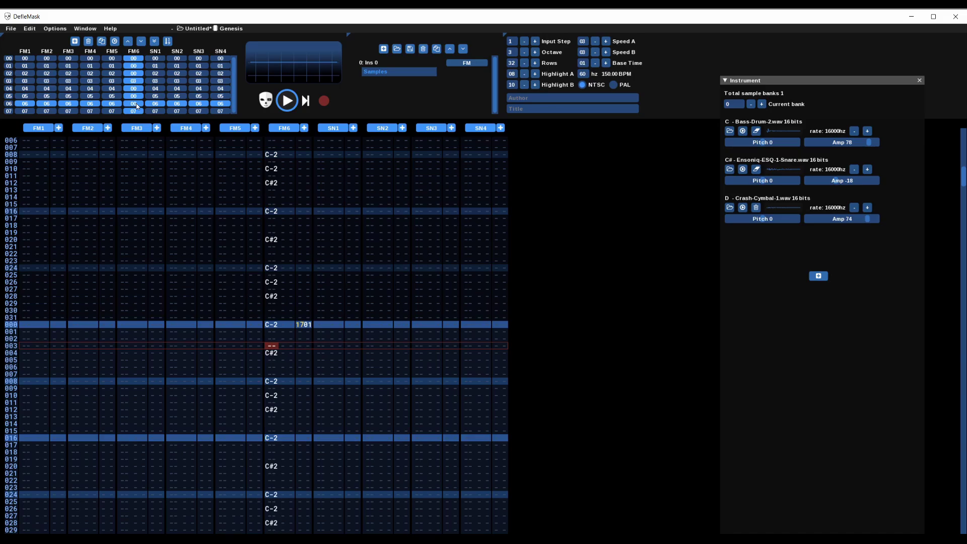
Enter the crash cymbal note D-2 at row 000 of channel FM6 in matrix row 07.
{"action": "left_click", "coordinate": [9, 112]}
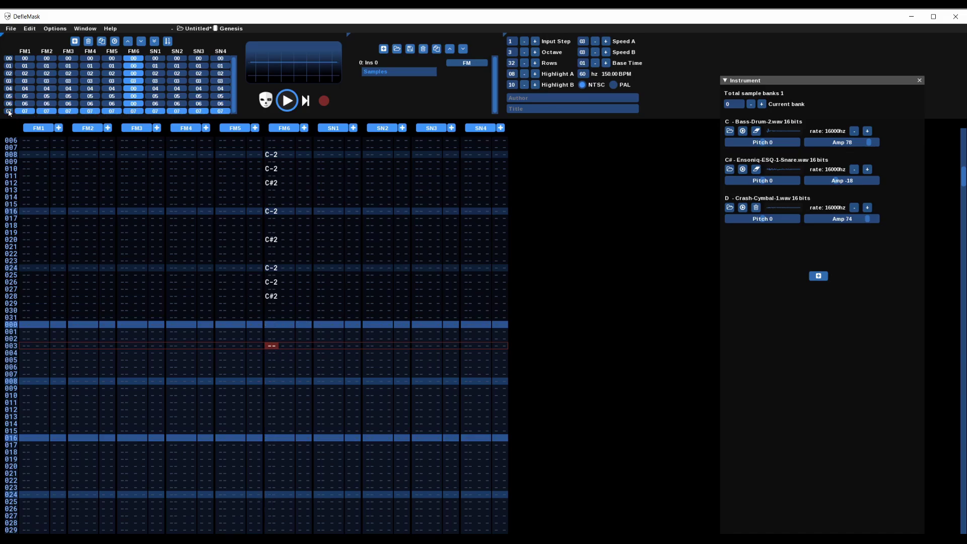
{"action": "left_click", "coordinate": [275, 324]}
{"action": "key", "text": "x"}
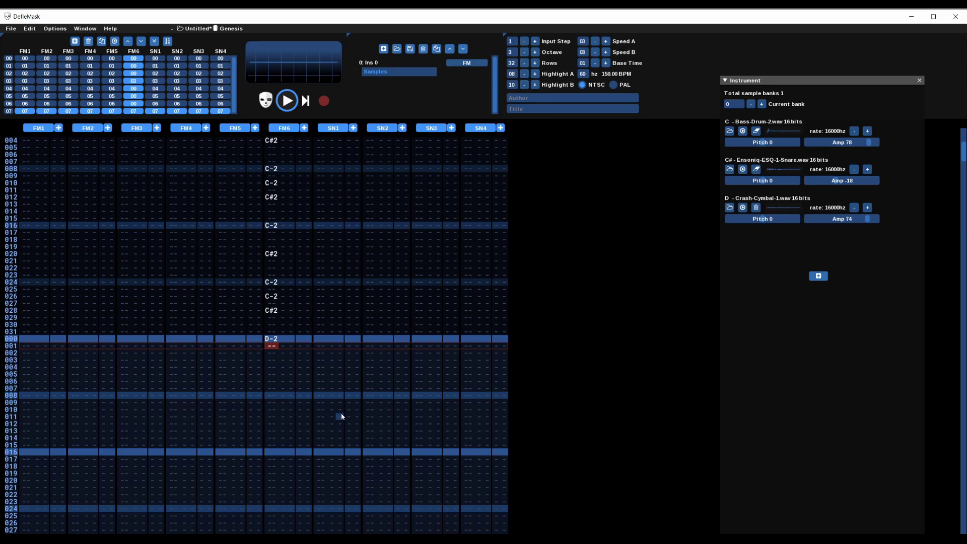
Add a snare fill of C#2 notes at rows 024, 026, 028 and 030 of FM6 in matrix row 07.
{"action": "scroll", "coordinate": [341, 416], "scroll_direction": "down", "scroll_amount": 10}
{"action": "scroll", "coordinate": [342, 416], "scroll_direction": "down", "scroll_amount": 1}
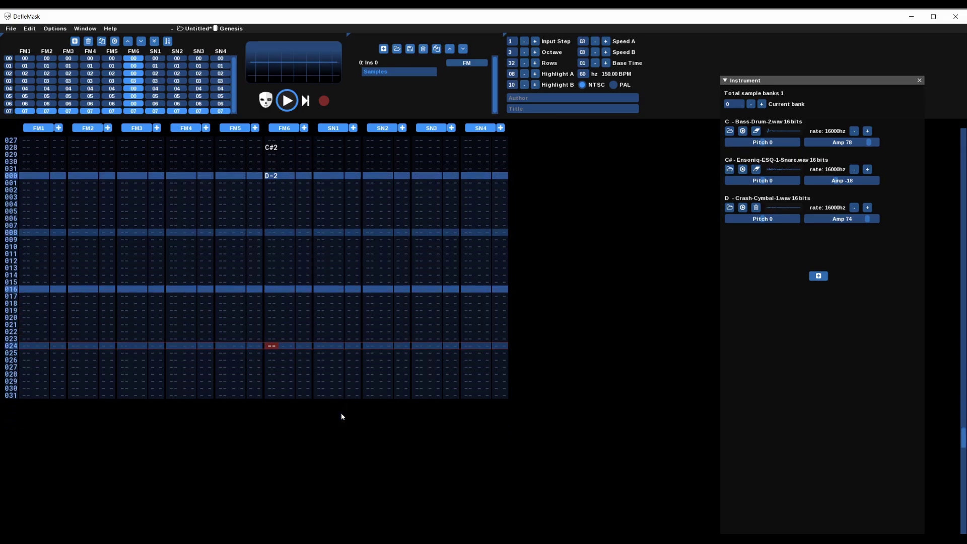
{"action": "key", "text": "s"}
{"action": "scroll", "coordinate": [341, 416], "scroll_direction": "down", "scroll_amount": 1}
{"action": "key", "text": "s"}
{"action": "scroll", "coordinate": [341, 416], "scroll_direction": "down", "scroll_amount": 1}
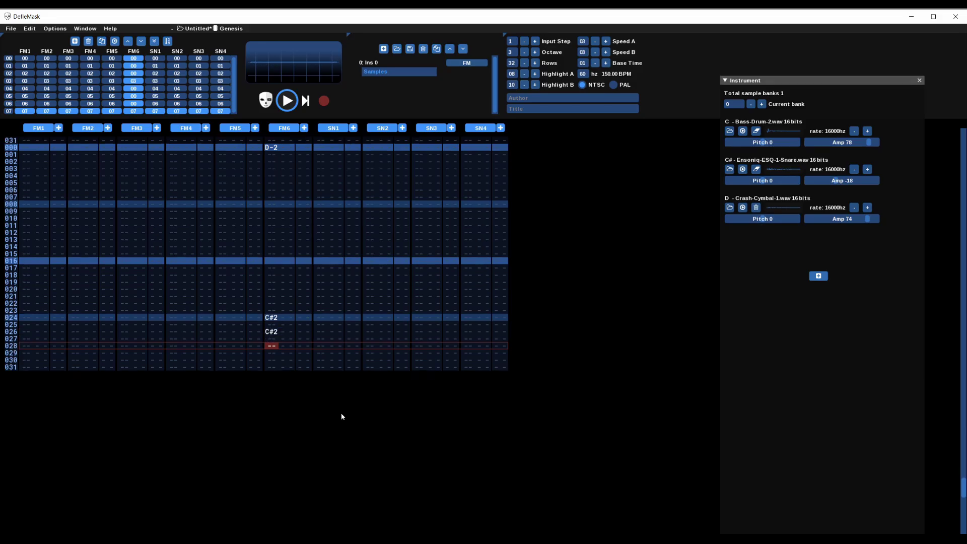
{"action": "key", "text": "s"}
{"action": "scroll", "coordinate": [341, 416], "scroll_direction": "down", "scroll_amount": 1}
{"action": "key", "text": "s"}
{"action": "scroll", "coordinate": [342, 416], "scroll_direction": "down", "scroll_amount": 1}
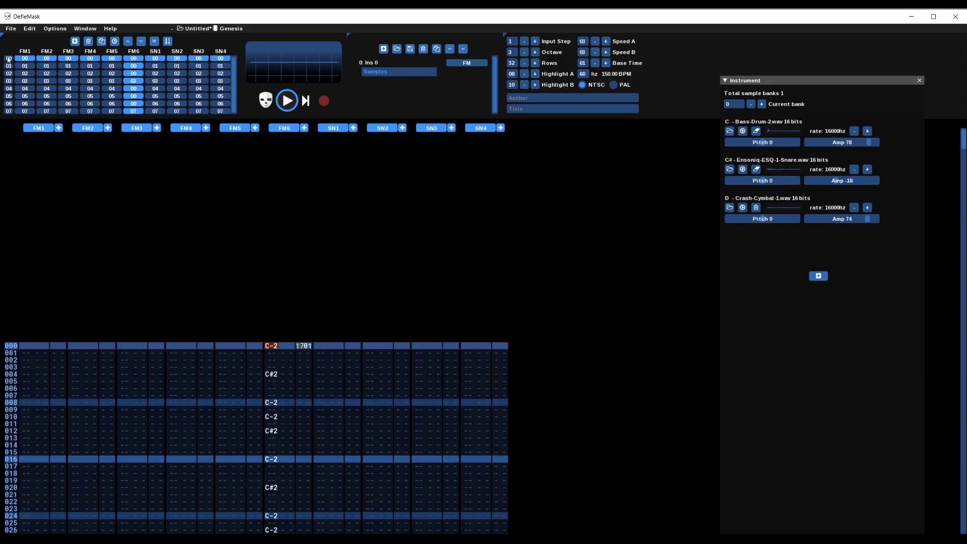
Play the song from matrix row 00 to hear the drums, stop it, and go to matrix row 07.
{"action": "left_click", "coordinate": [288, 104]}
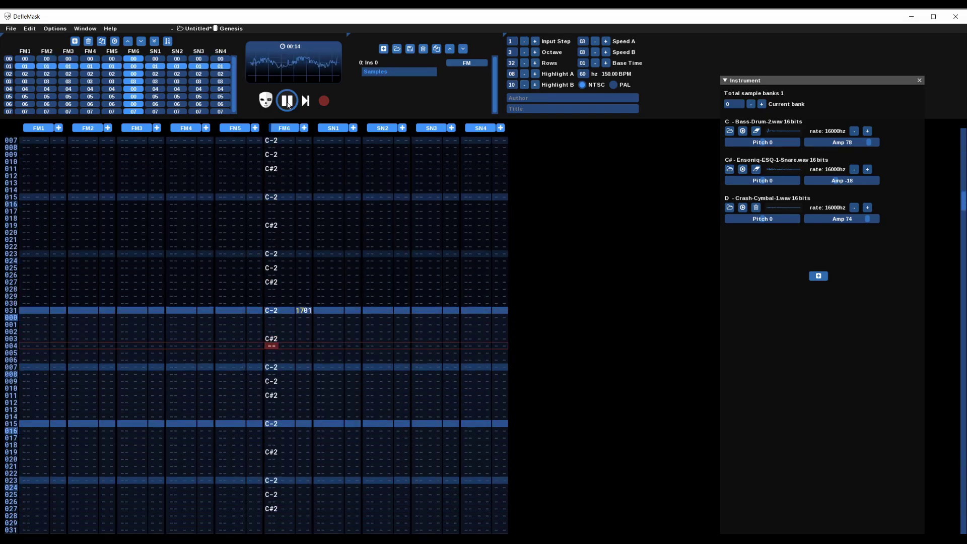
{"action": "left_click", "coordinate": [287, 101]}
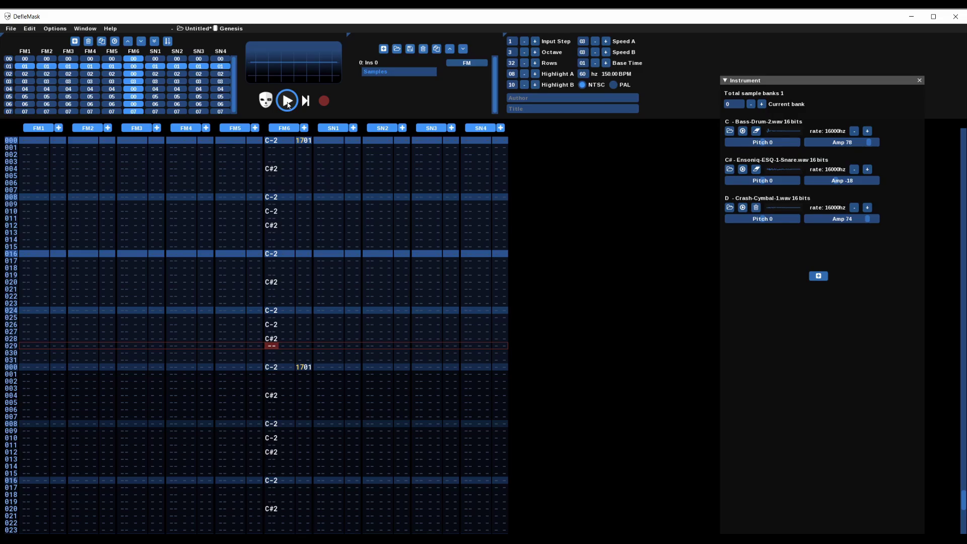
{"action": "left_click", "coordinate": [7, 114]}
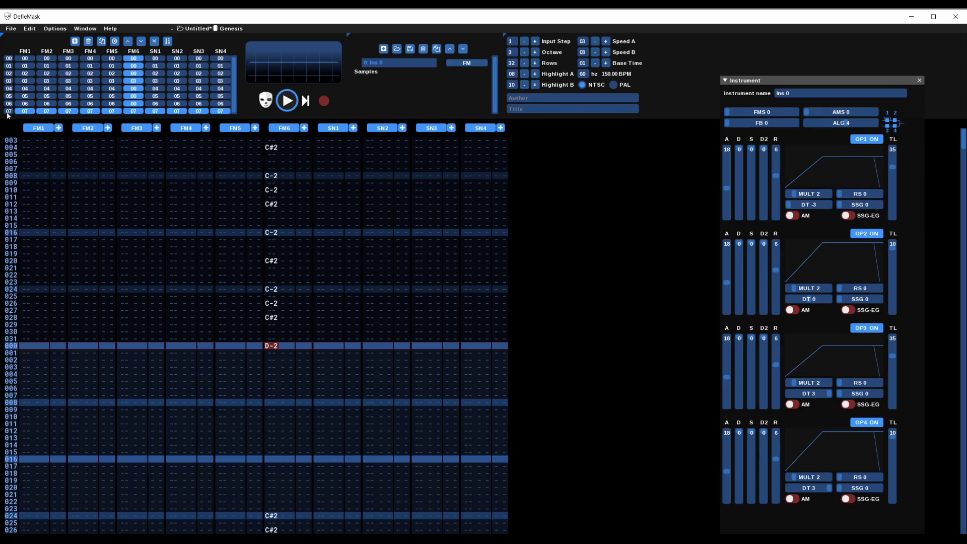
Add four new rows, 08 to 0B, to the pattern matrix and go to row 08.
{"action": "left_click", "coordinate": [75, 42]}
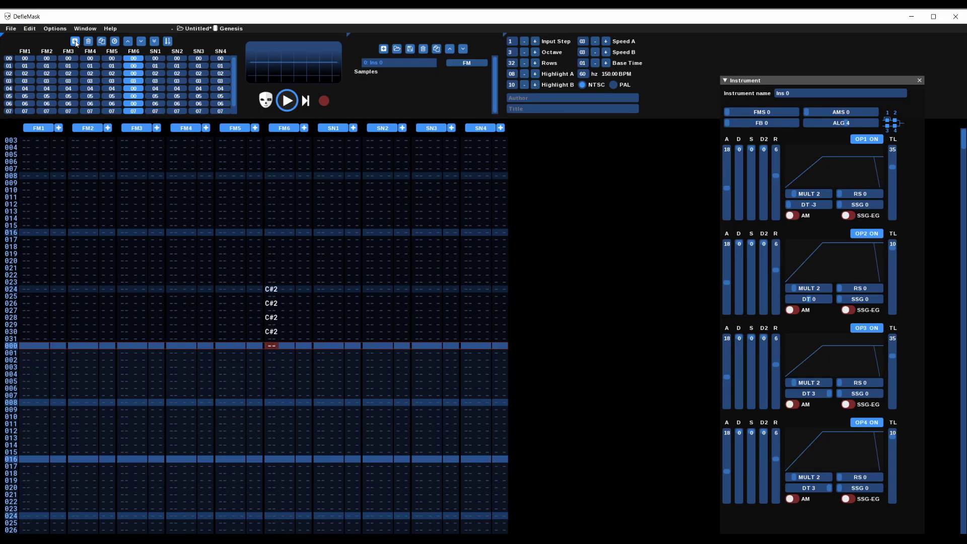
{"action": "left_click", "coordinate": [75, 43]}
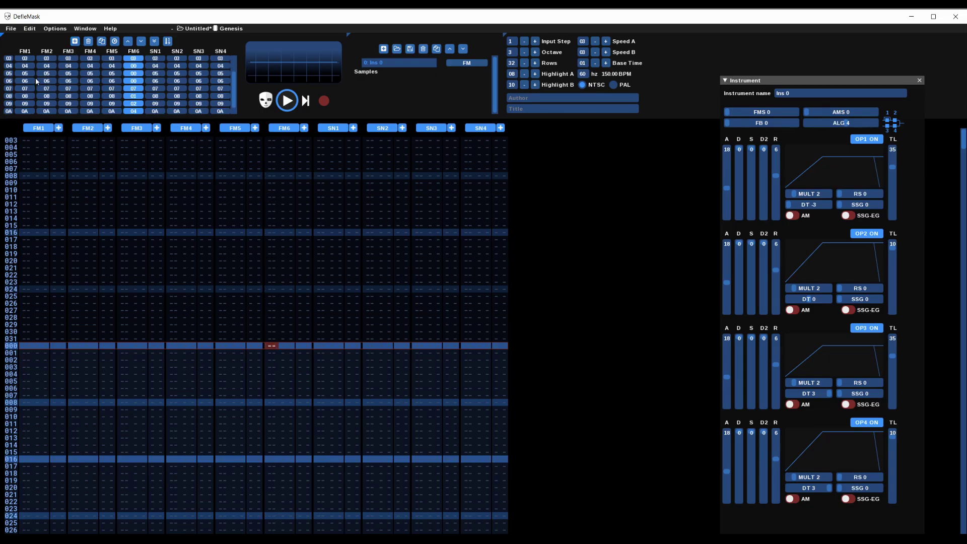
{"action": "left_click", "coordinate": [8, 90]}
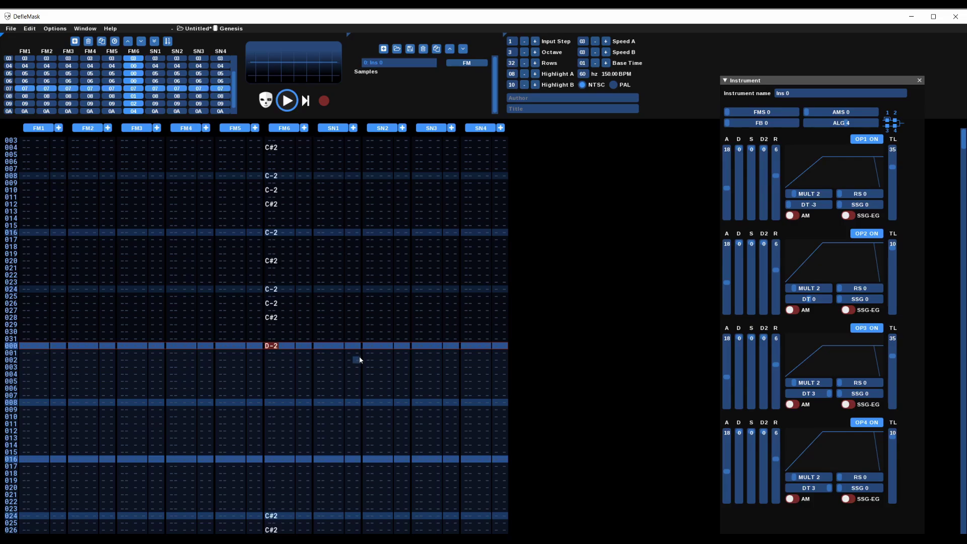
{"action": "left_click", "coordinate": [9, 97]}
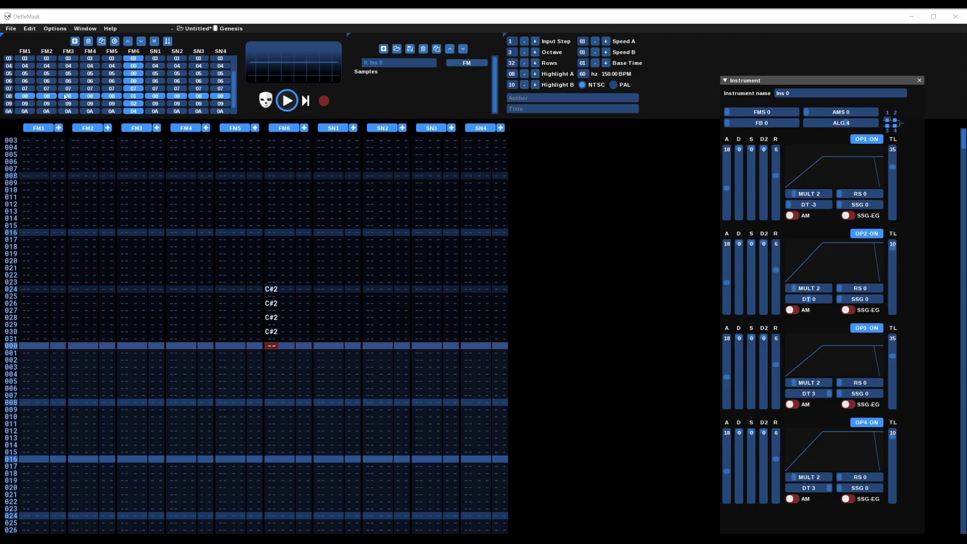
{"action": "left_click", "coordinate": [8, 98]}
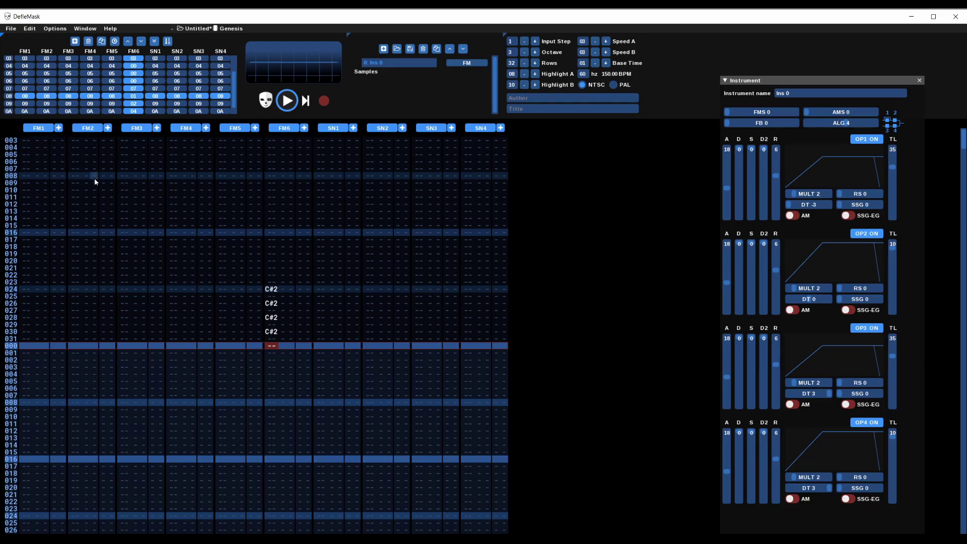
Enter effect 1700 and note D-2 with instrument 00 at row 000 of channel FM6 in matrix row 08.
{"action": "left_click", "coordinate": [301, 345]}
{"action": "type", "text": "700"}
{"action": "left_click", "coordinate": [270, 347]}
{"action": "key", "text": "x"}
Enter E-2 at row 004 and F-2 at row 008 of channel FM6 with instrument 00.
{"action": "key", "text": "Down"}
{"action": "key", "text": "Down"}
{"action": "key", "text": "Down"}
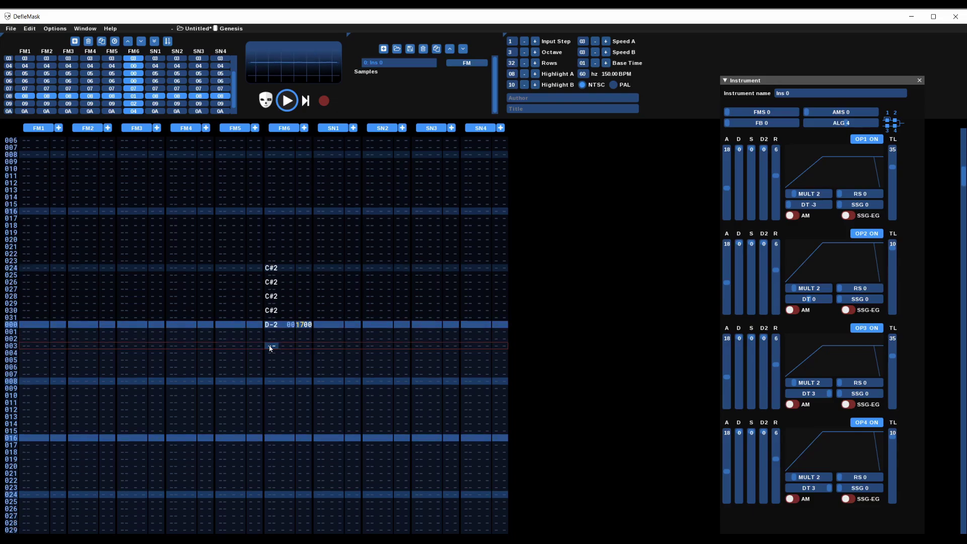
{"action": "key", "text": "c"}
{"action": "key", "text": "Down"}
{"action": "key", "text": "Down"}
{"action": "key", "text": "Down"}
{"action": "key", "text": "v"}
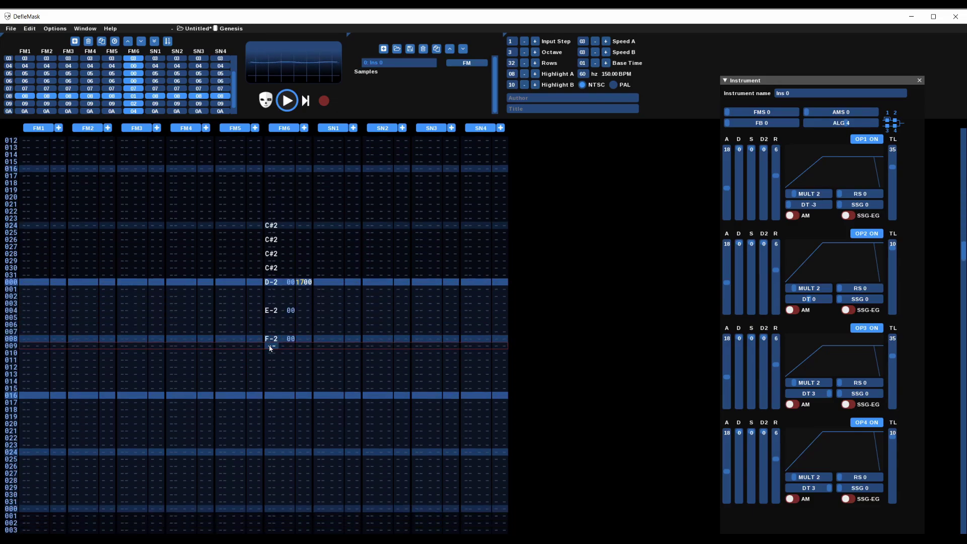
Enter F#2 at row 012 and F-2 at row 016 of channel FM6 with instrument 00.
{"action": "key", "text": "Down"}
{"action": "key", "text": "Down"}
{"action": "key", "text": "Down"}
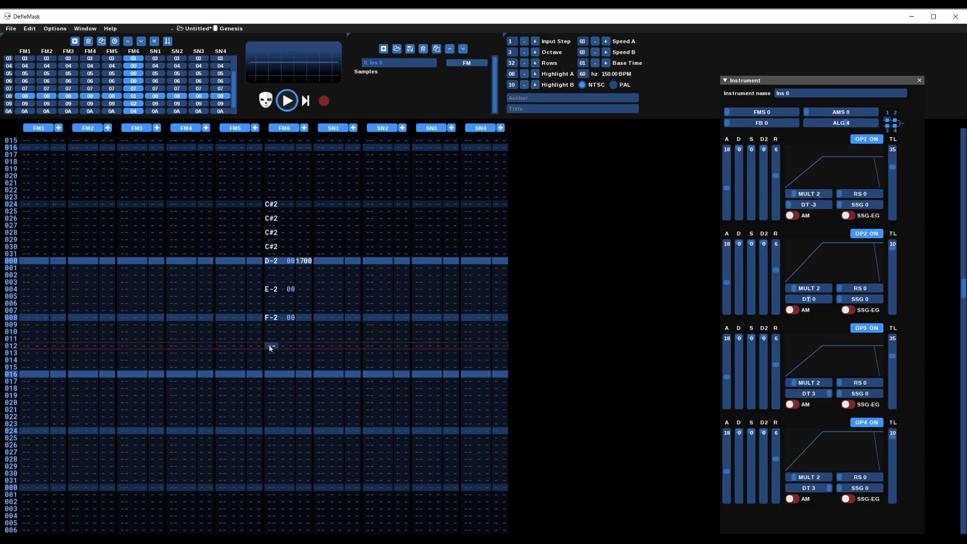
{"action": "key", "text": "g"}
{"action": "key", "text": "Down"}
{"action": "key", "text": "Down"}
{"action": "key", "text": "Down"}
{"action": "key", "text": "v"}
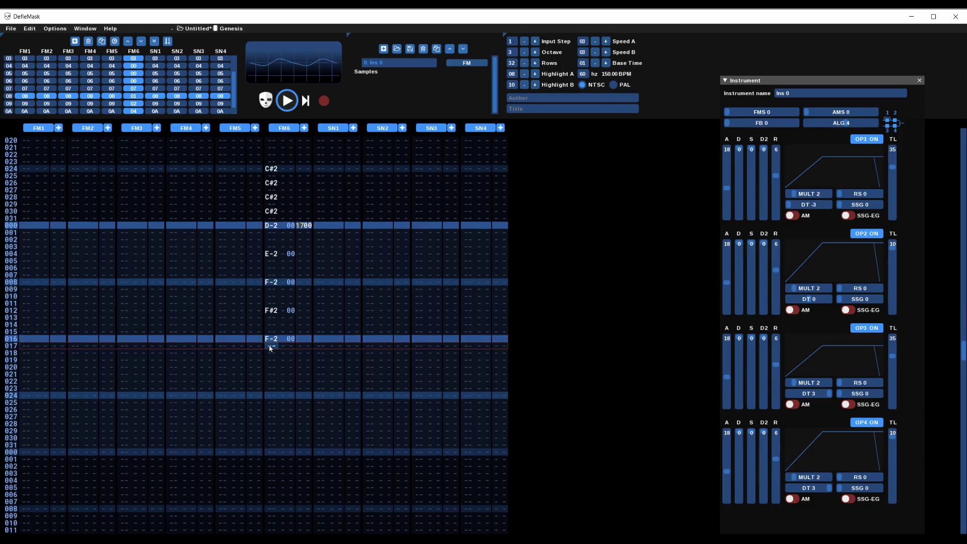
Continue the FM6 melody through matrix row 09 with D-2, C#2, D#2, E-2, A#2, A-2, G-2 and F-2, one note every four rows.
{"action": "key", "text": "Down"}
{"action": "key", "text": "Down"}
{"action": "key", "text": "Down"}
{"action": "key", "text": "Down"}
{"action": "key", "text": "Down"}
{"action": "key", "text": "Down"}
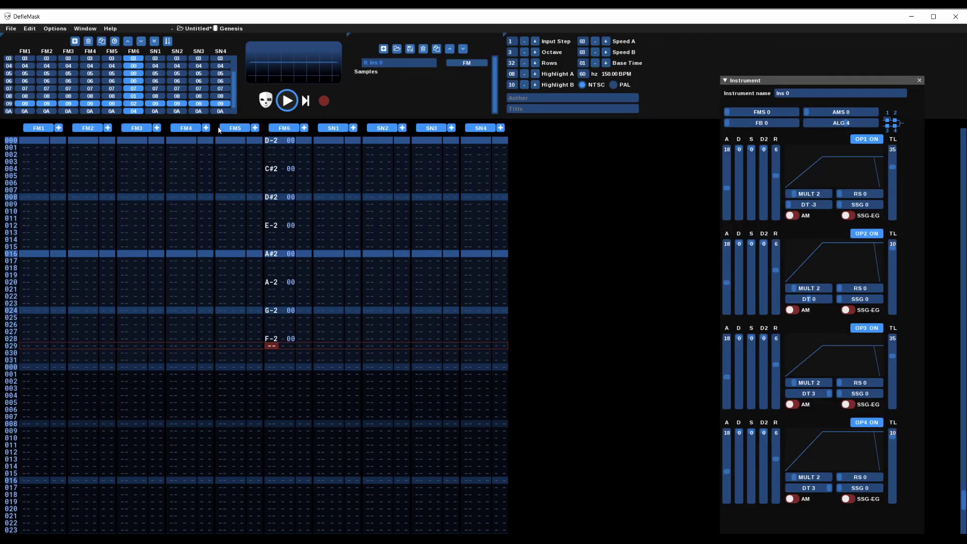
Set channel FM6 to pattern 00 on matrix row 0A and to pattern 07 on row 0B.
{"action": "right_click", "coordinate": [136, 111]}
{"action": "right_click", "coordinate": [136, 111]}
{"action": "right_click", "coordinate": [136, 111]}
{"action": "right_click", "coordinate": [136, 111]}
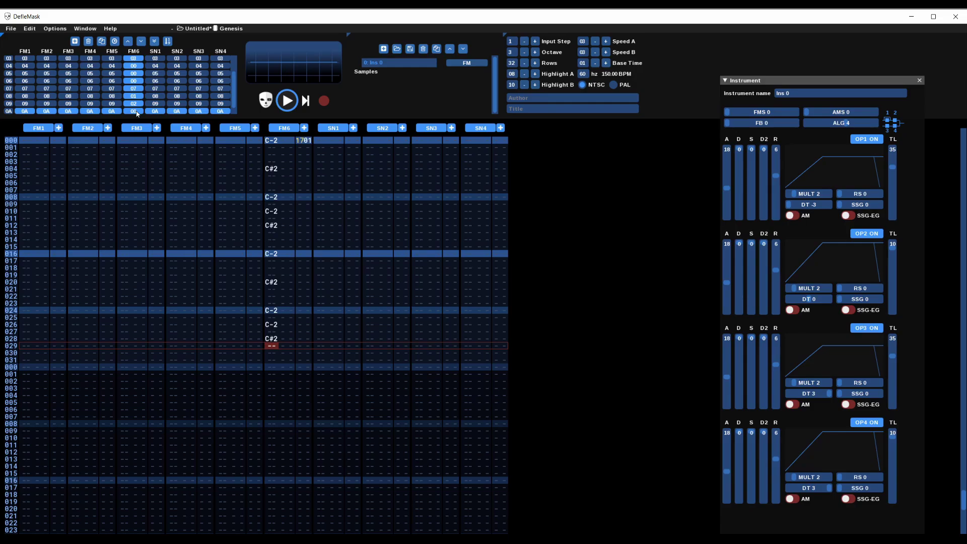
{"action": "scroll", "coordinate": [136, 113], "scroll_direction": "down", "scroll_amount": 1}
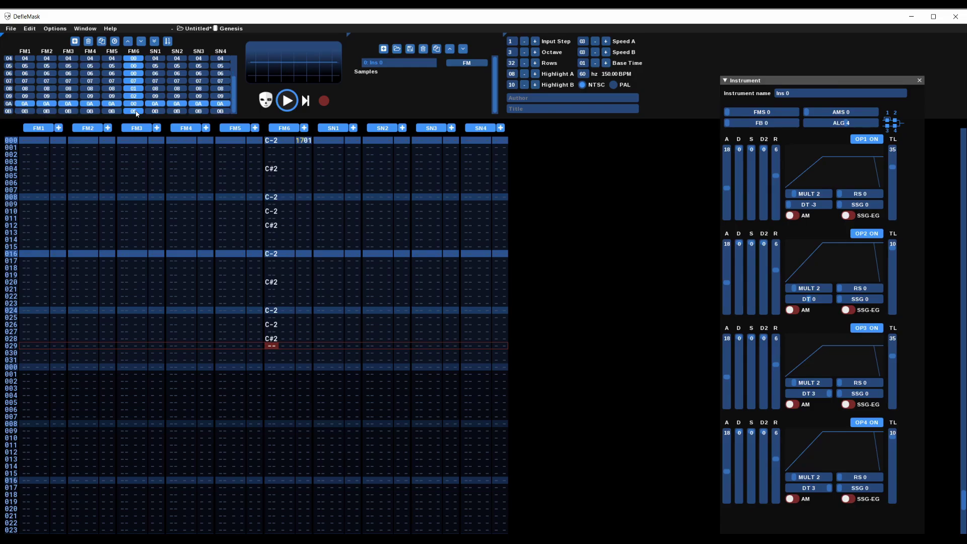
{"action": "left_click", "coordinate": [136, 112]}
{"action": "right_click", "coordinate": [136, 111]}
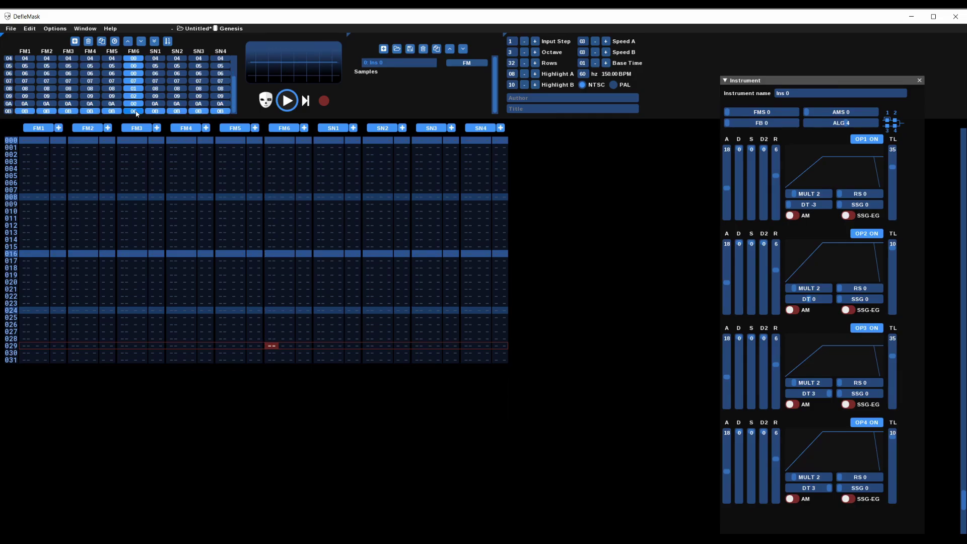
{"action": "right_click", "coordinate": [136, 112]}
Return to matrix row 00 and play the whole song with the drums and the FM melody.
{"action": "scroll", "coordinate": [337, 299], "scroll_direction": "up", "scroll_amount": 1}
{"action": "scroll", "coordinate": [336, 297], "scroll_direction": "up", "scroll_amount": 7}
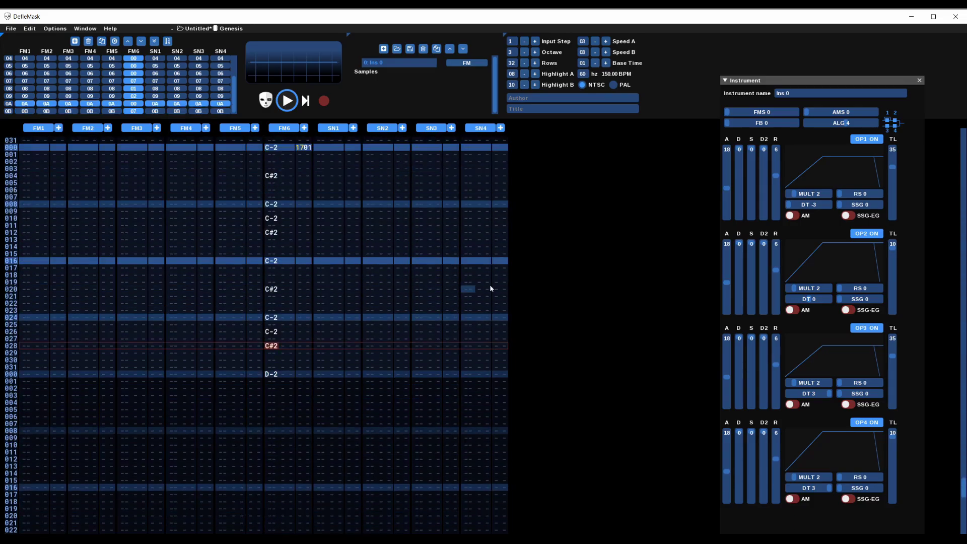
{"action": "scroll", "coordinate": [15, 75], "scroll_direction": "up", "scroll_amount": 3}
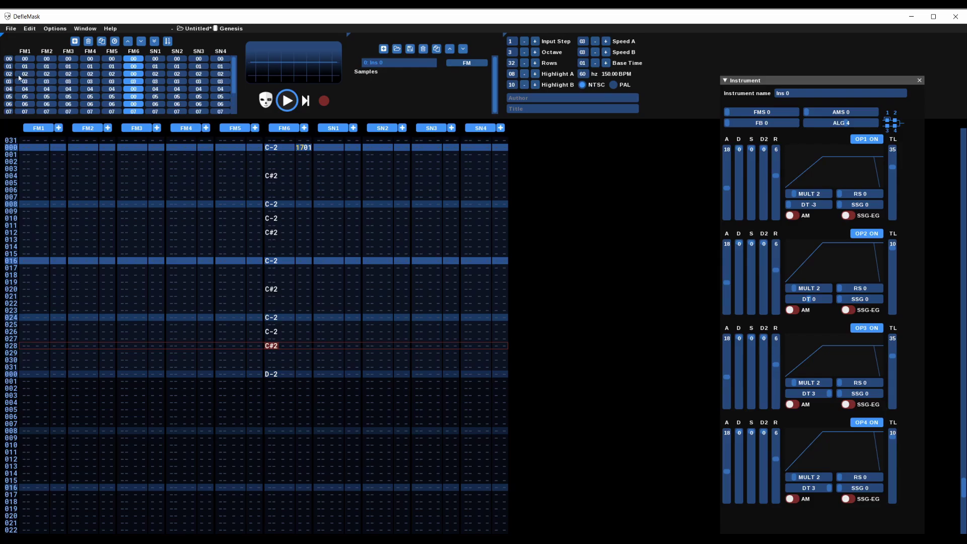
{"action": "left_click", "coordinate": [9, 59]}
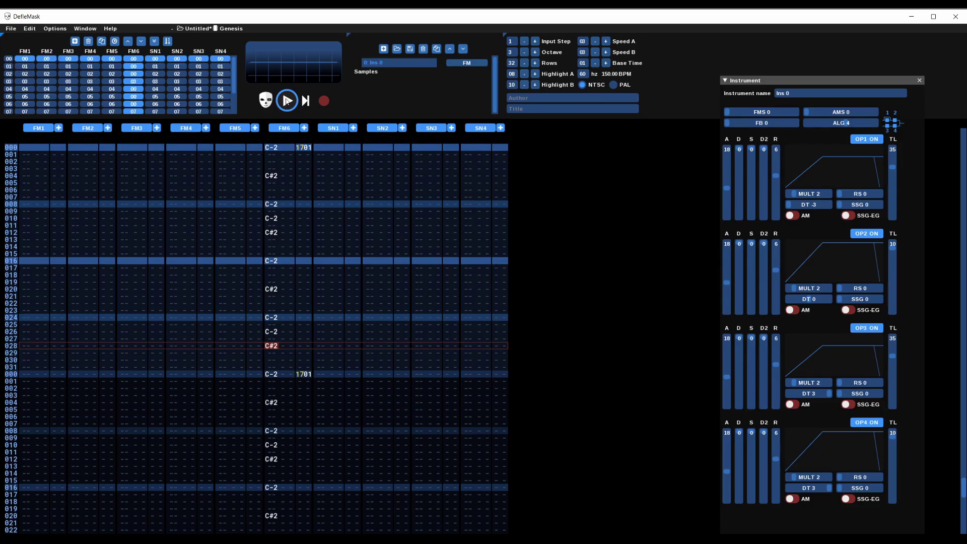
{"action": "left_click", "coordinate": [287, 101]}
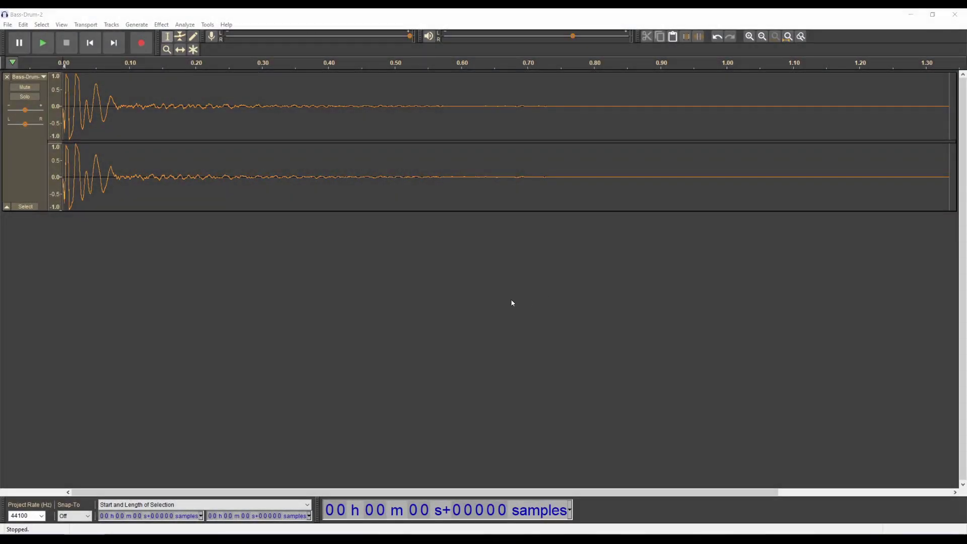
Switch to Audacity and play the Bass-Drum-2 sample.
{"action": "left_click", "coordinate": [512, 302]}
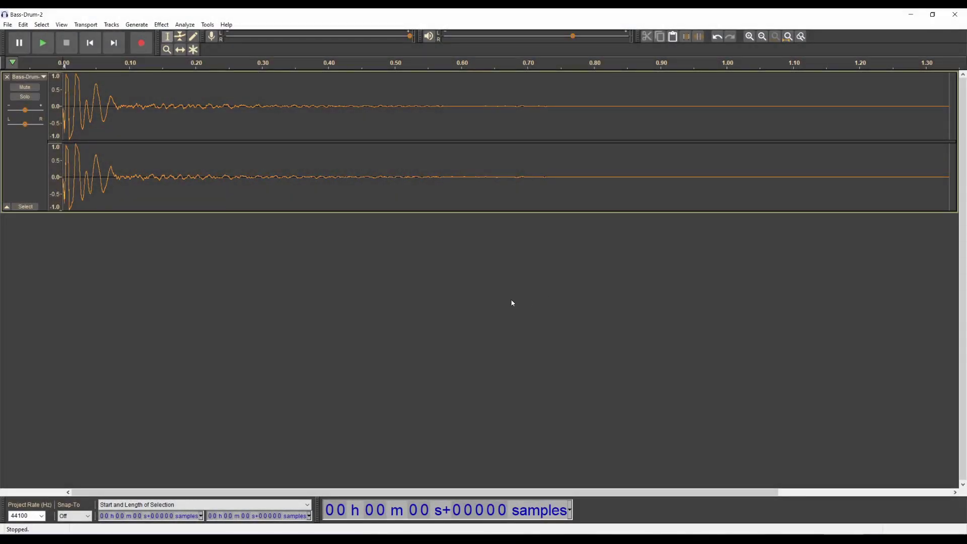
{"action": "key", "text": "space"}
Amplify the whole Bass-Drum-2 sample by 3 dB with clipping allowed.
{"action": "key", "text": "ctrl+a"}
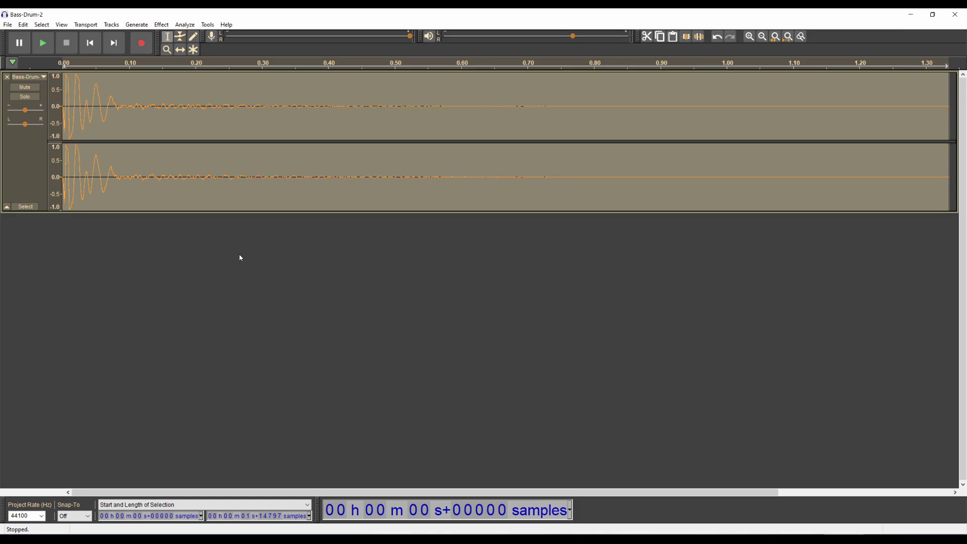
{"action": "left_click", "coordinate": [168, 26]}
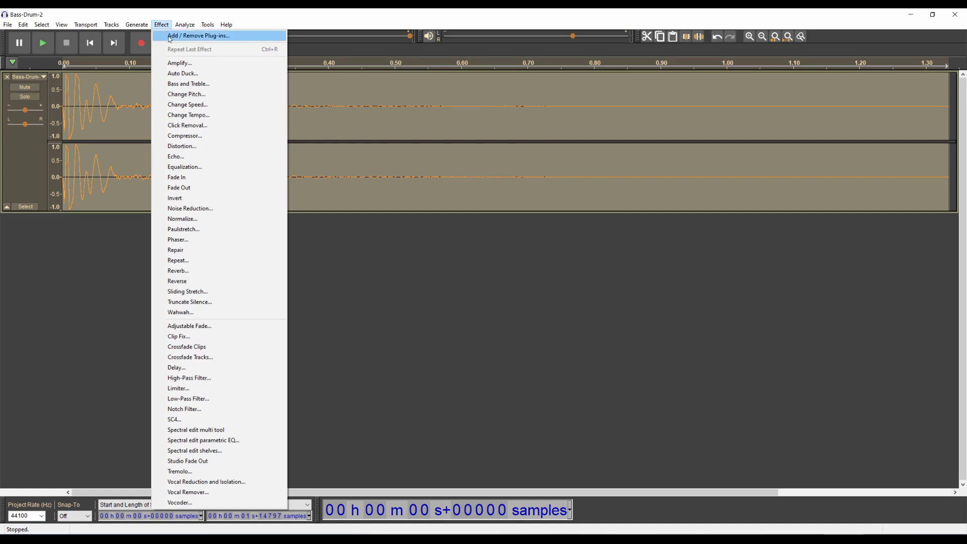
{"action": "left_click", "coordinate": [181, 63]}
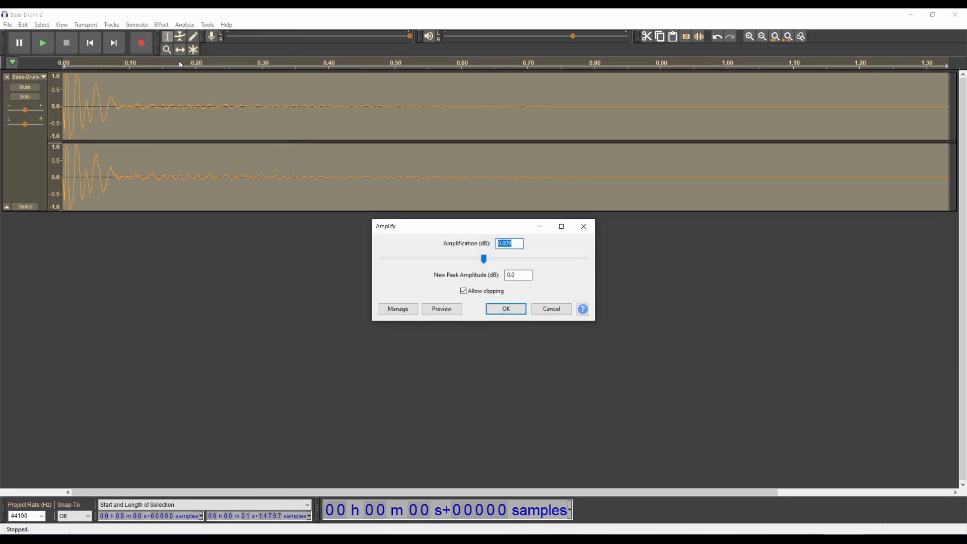
{"action": "type", "text": "3"}
{"action": "left_click", "coordinate": [464, 292]}
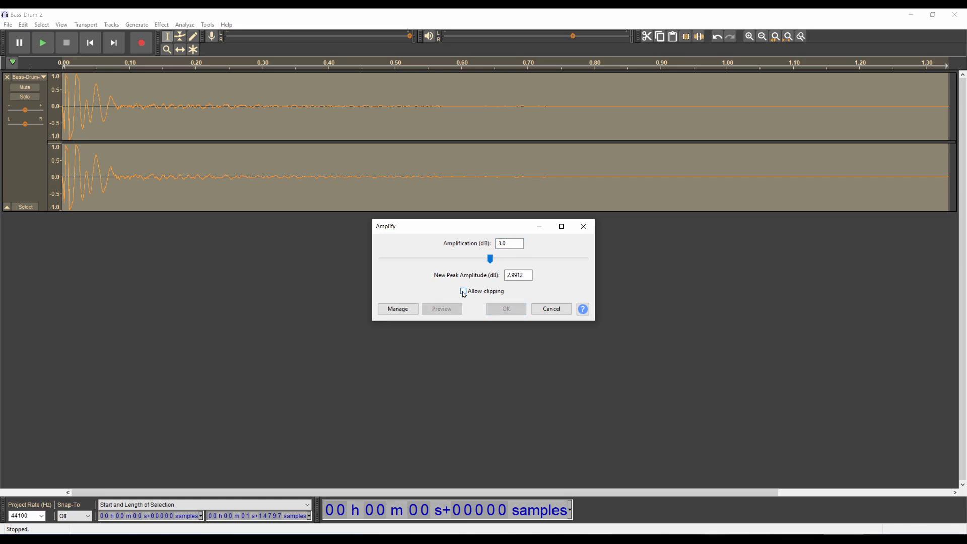
{"action": "left_click", "coordinate": [464, 292]}
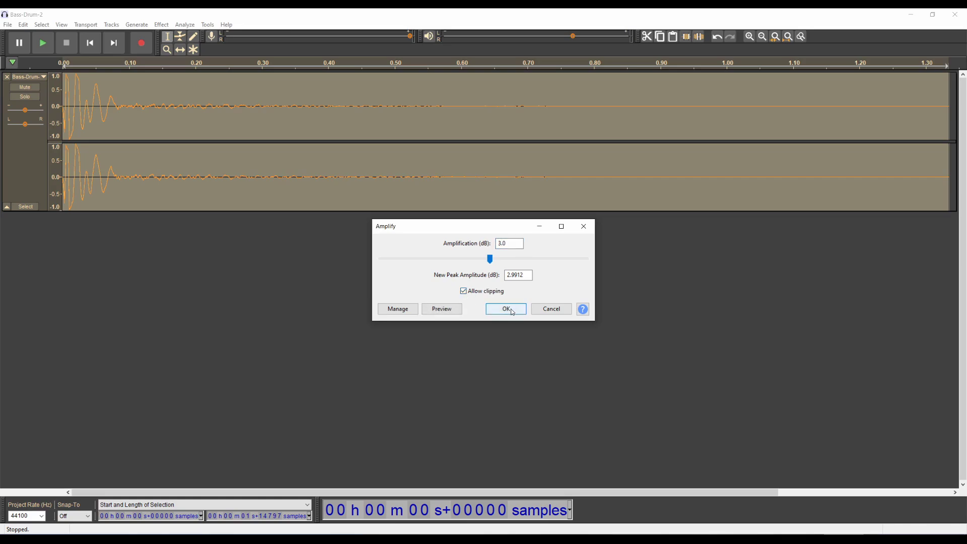
{"action": "key", "text": "Tab"}
{"action": "key", "text": "Tab"}
{"action": "key", "text": "Tab"}
{"action": "key", "text": "Tab"}
{"action": "left_click", "coordinate": [512, 310]}
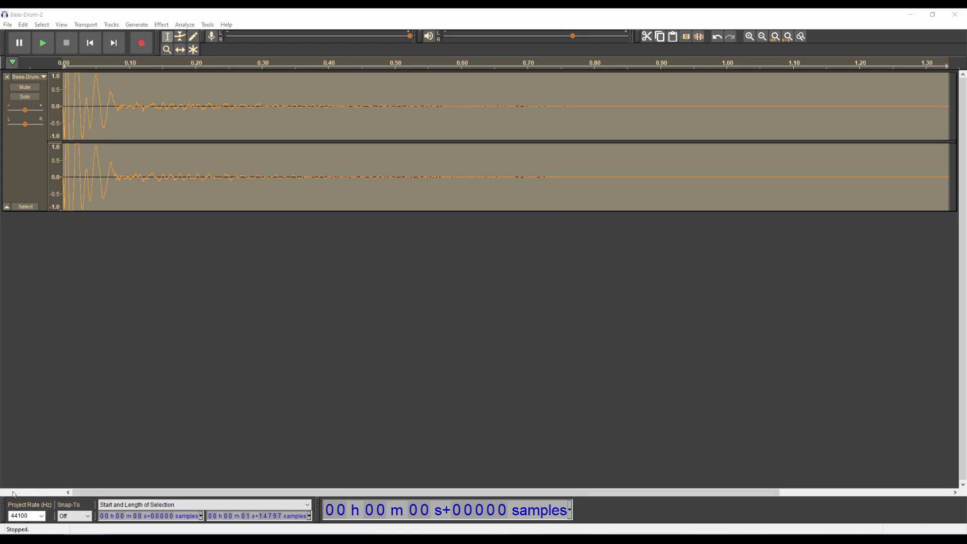
Set the project rate to 8000 Hz and mix the stereo bass drum track down to mono.
{"action": "left_click", "coordinate": [43, 517]}
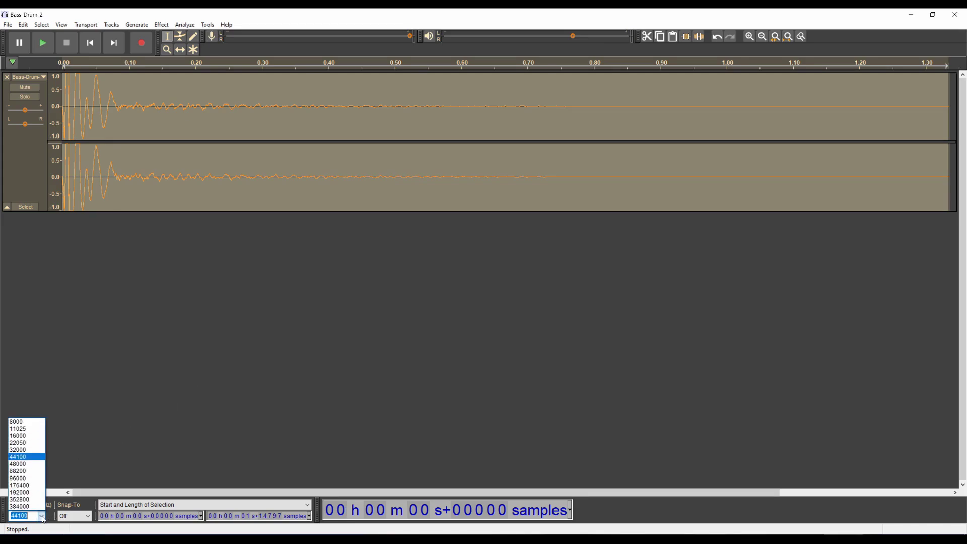
{"action": "left_click", "coordinate": [22, 422]}
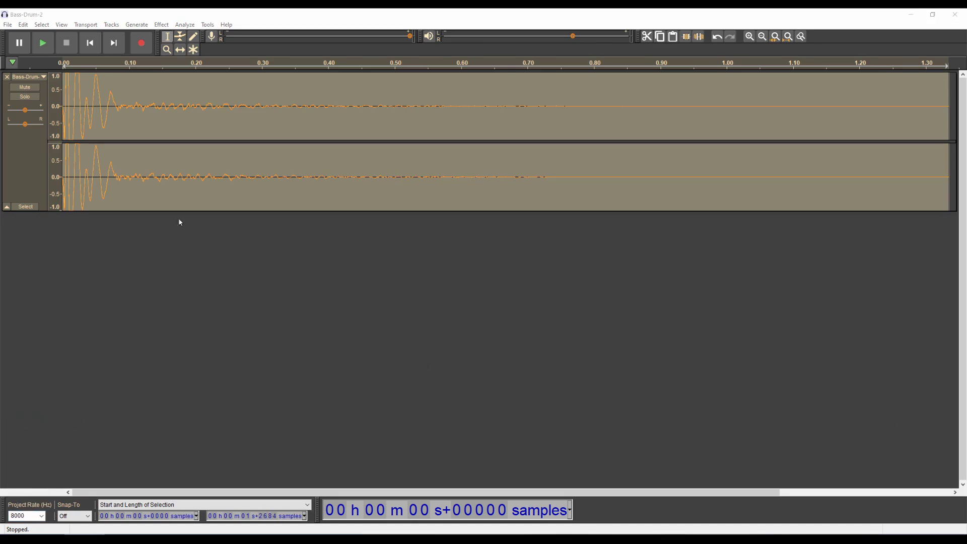
{"action": "left_click", "coordinate": [115, 27]}
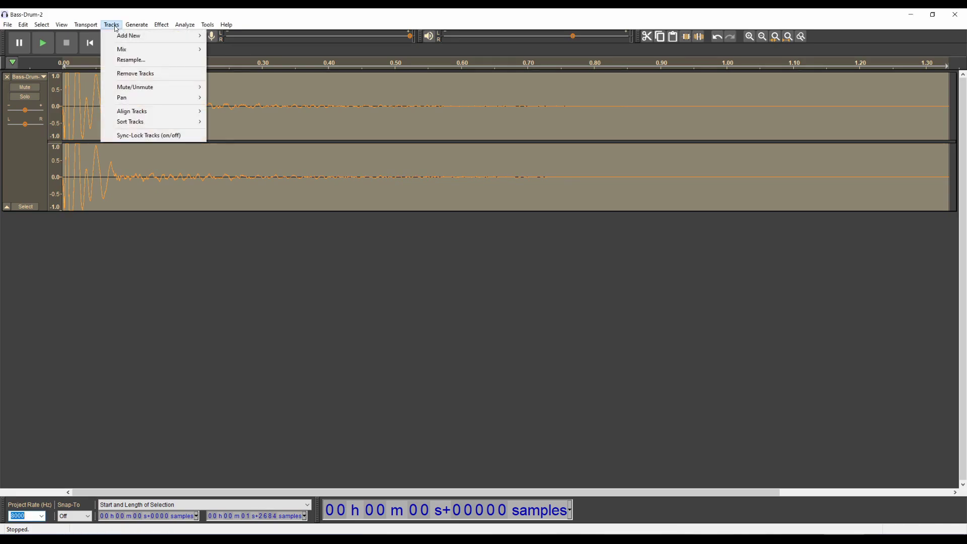
{"action": "mouse_move", "coordinate": [135, 49]}
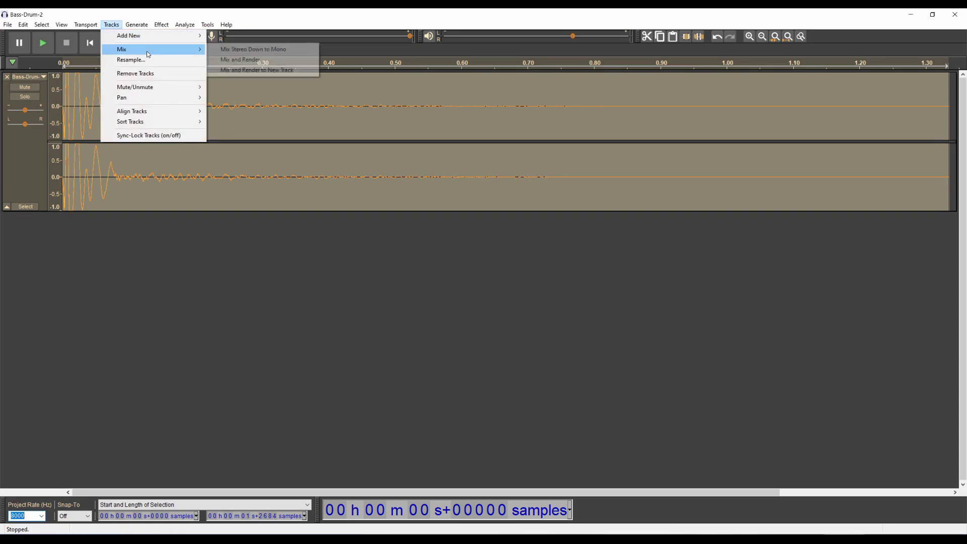
{"action": "left_click", "coordinate": [275, 49]}
Resample the mono bass drum track to 8000 Hz.
{"action": "left_click", "coordinate": [119, 28]}
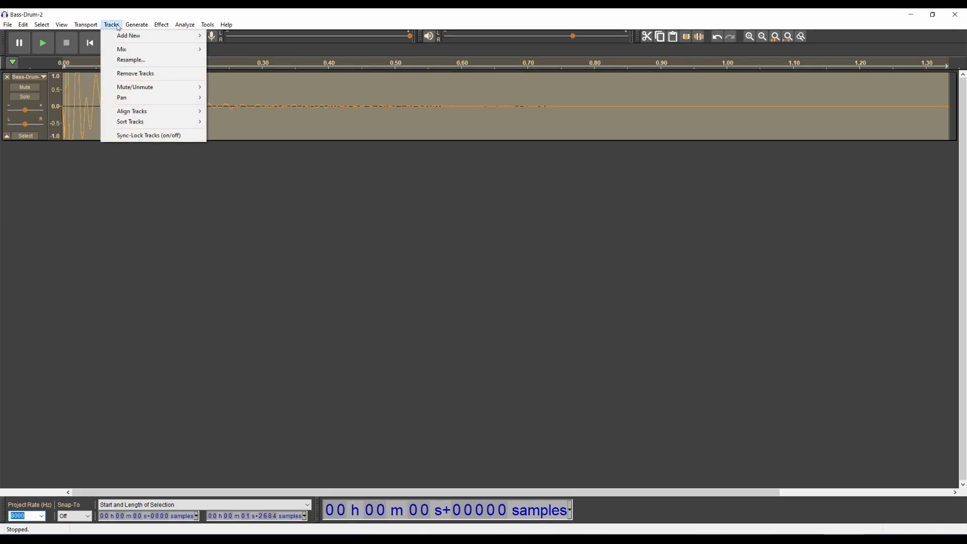
{"action": "left_click", "coordinate": [135, 60]}
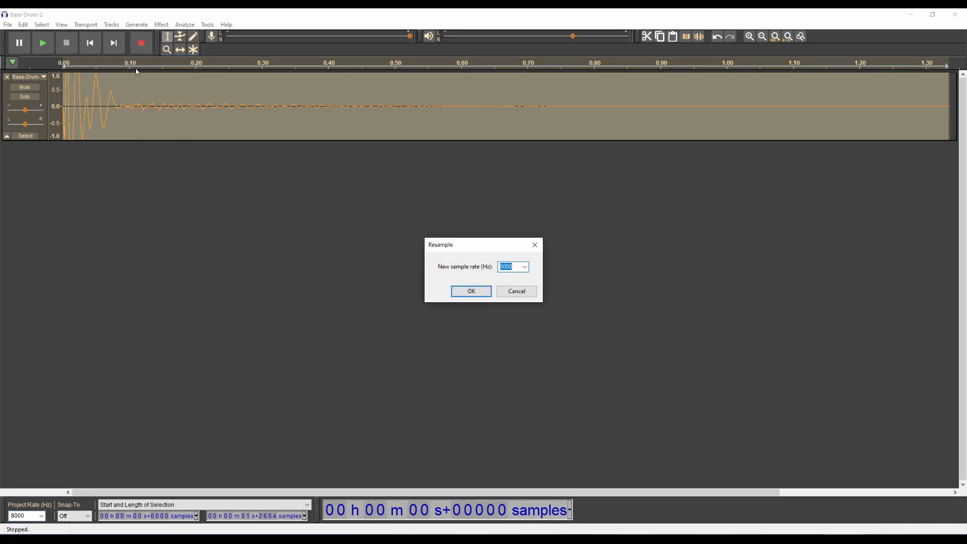
{"action": "left_click", "coordinate": [524, 267]}
{"action": "left_click", "coordinate": [522, 279]}
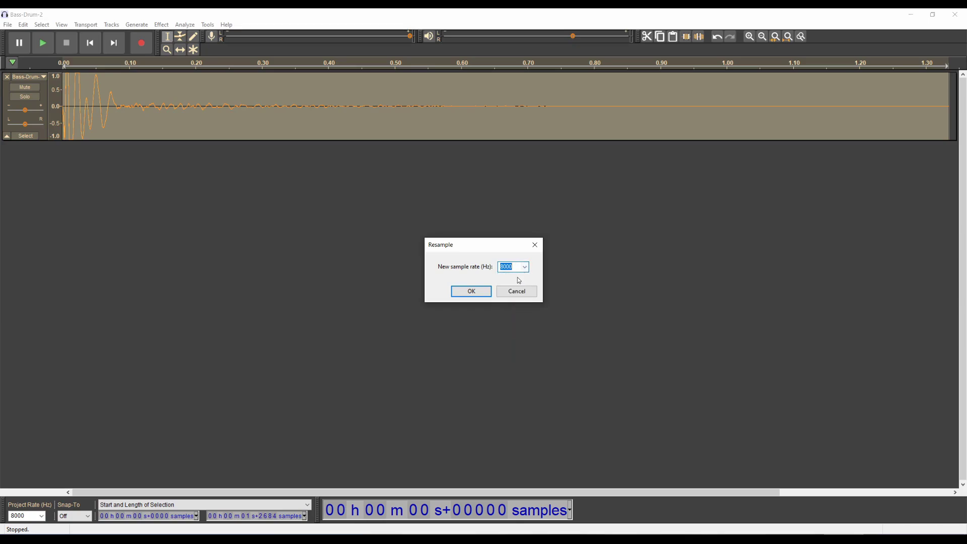
{"action": "left_click", "coordinate": [470, 293]}
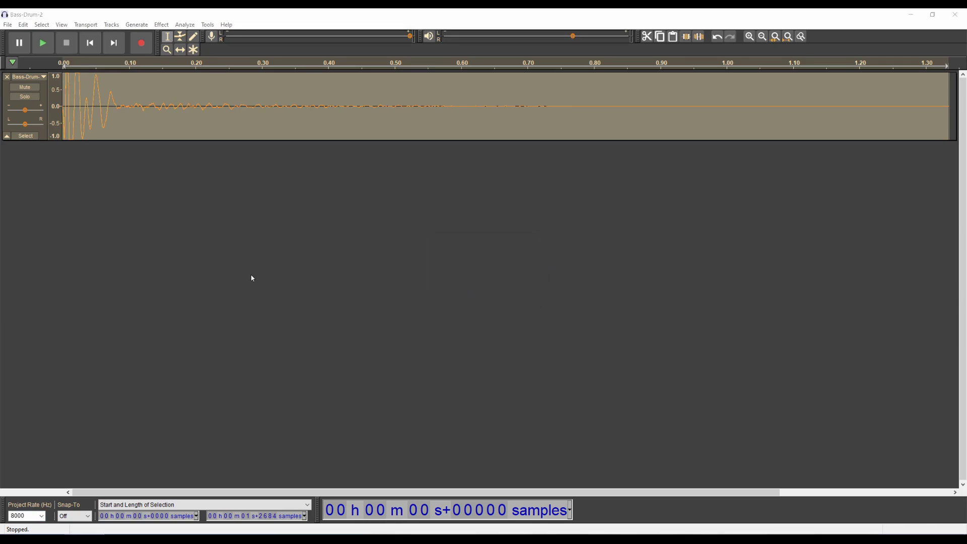
Apply Reverb to the bass drum with the preset settings and play the result.
{"action": "left_click", "coordinate": [167, 26]}
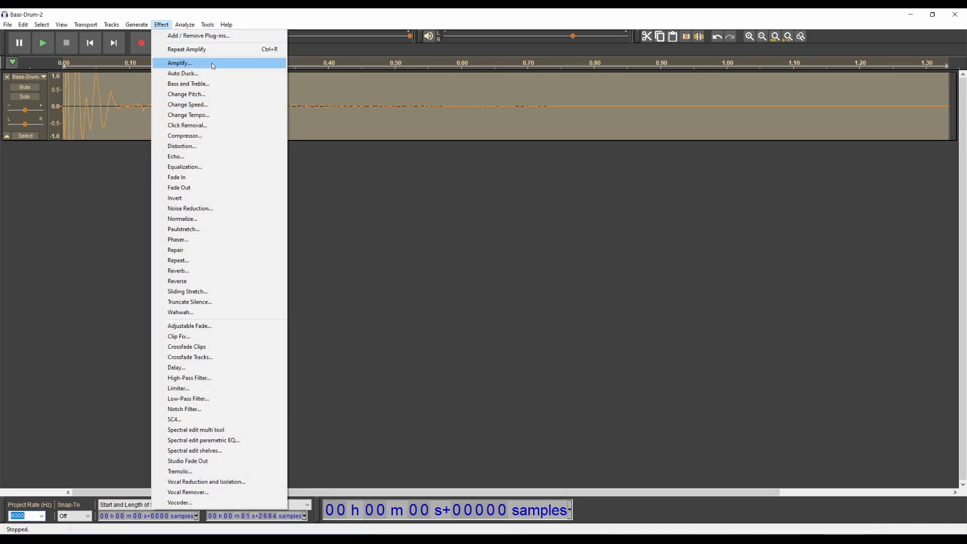
{"action": "left_click", "coordinate": [196, 273]}
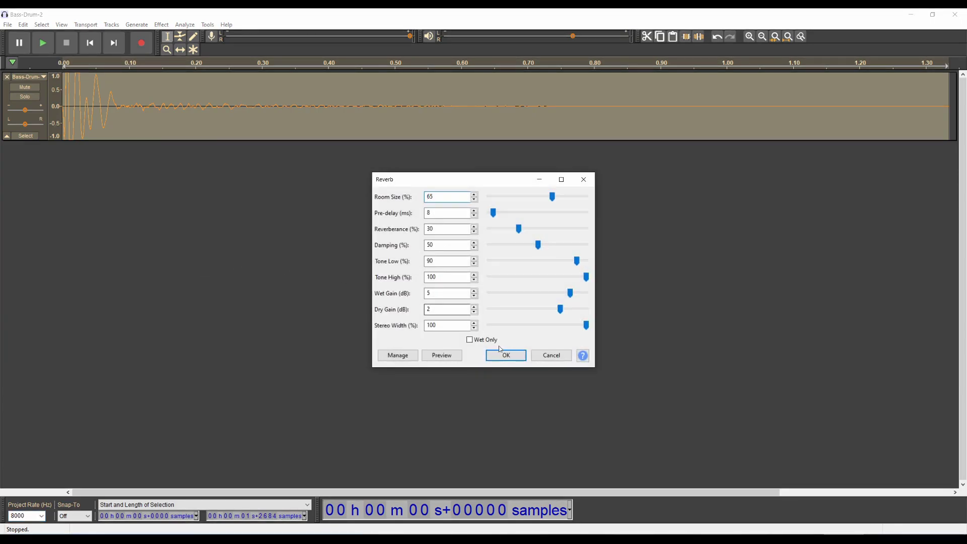
{"action": "left_click", "coordinate": [507, 357]}
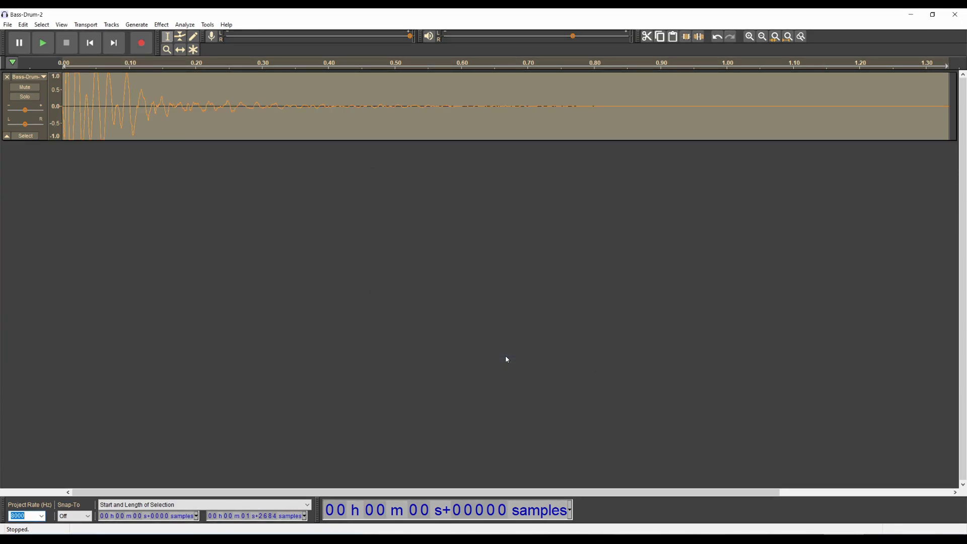
{"action": "left_click", "coordinate": [43, 44]}
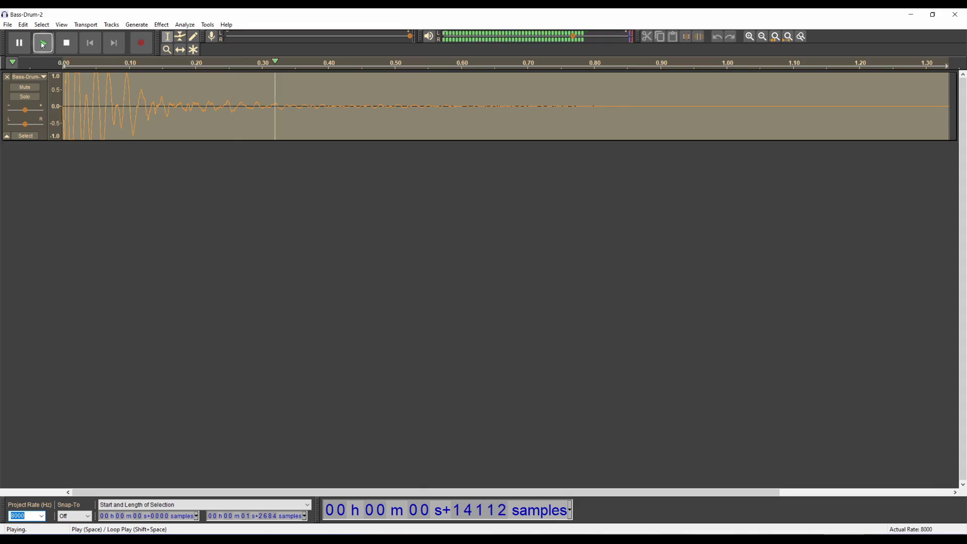
{"action": "left_click", "coordinate": [44, 46]}
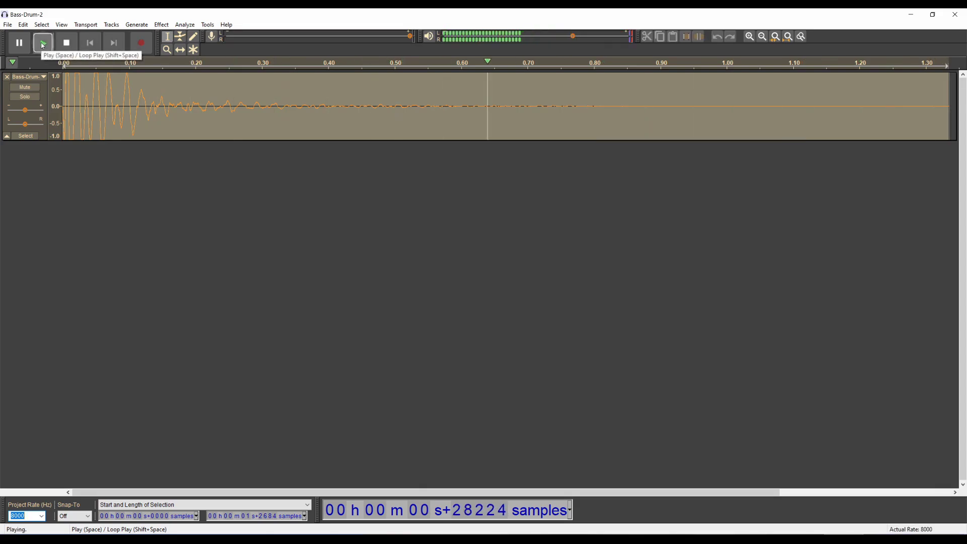
Export the bass drum as "Bass-Drum-2 w reverb 8khz.wav" in the other uncompressed format with WAV (Microsoft) header and unsigned 8-bit PCM encoding, keeping the metadata.
{"action": "left_click", "coordinate": [8, 25]}
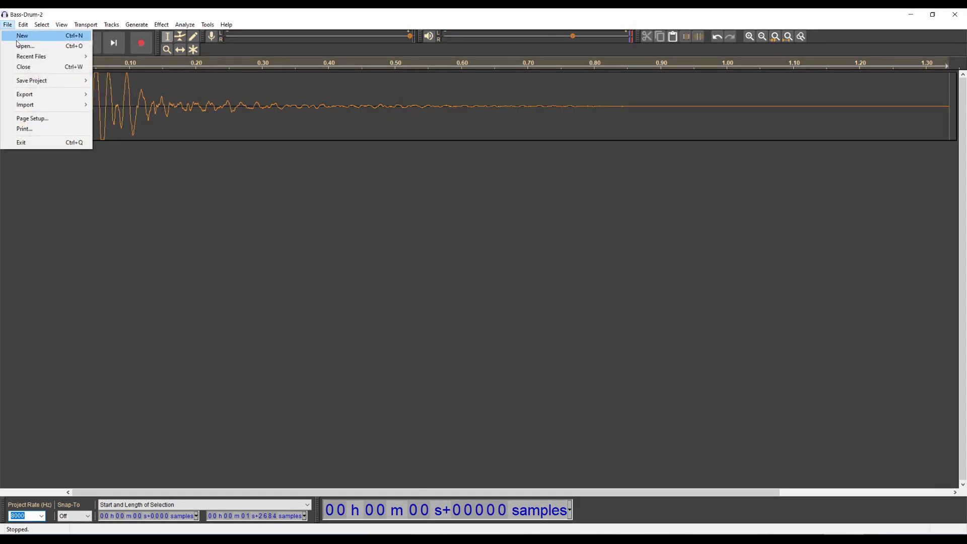
{"action": "mouse_move", "coordinate": [39, 95]}
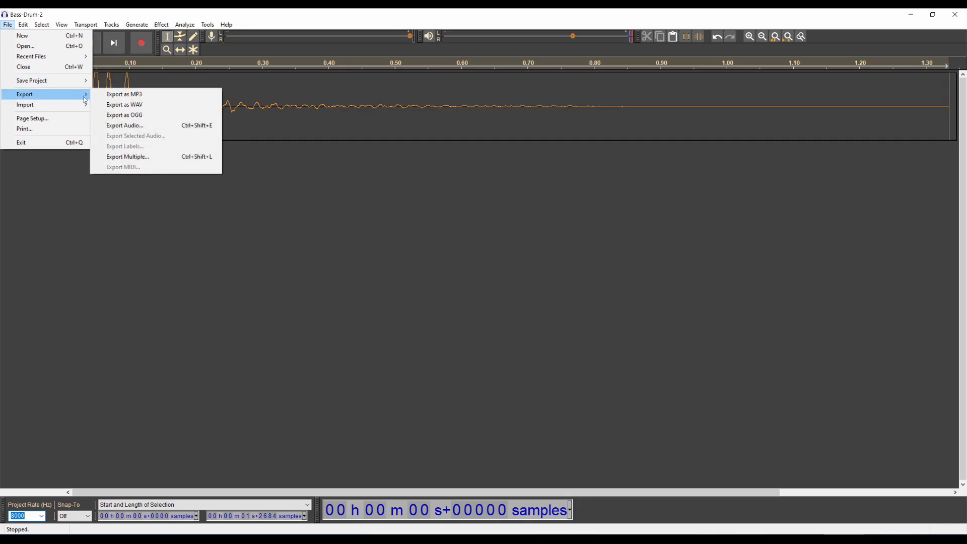
{"action": "left_click", "coordinate": [144, 105]}
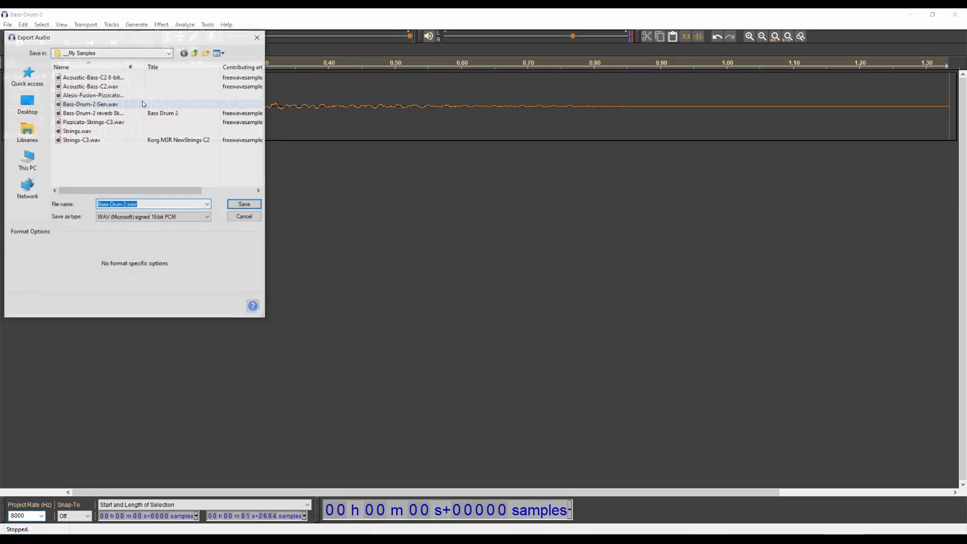
{"action": "left_click", "coordinate": [126, 205]}
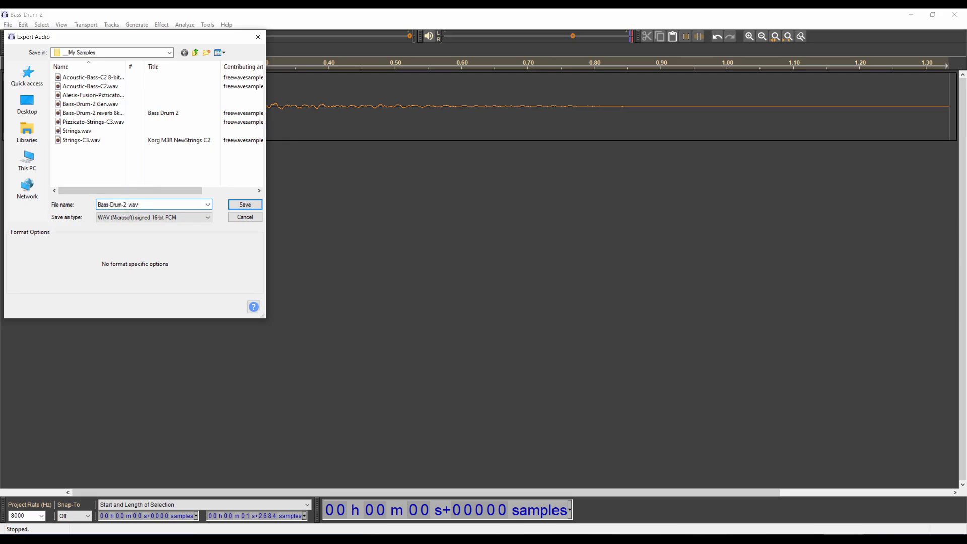
{"action": "type", "text": "w reverb 8khz"}
{"action": "left_click", "coordinate": [191, 218]}
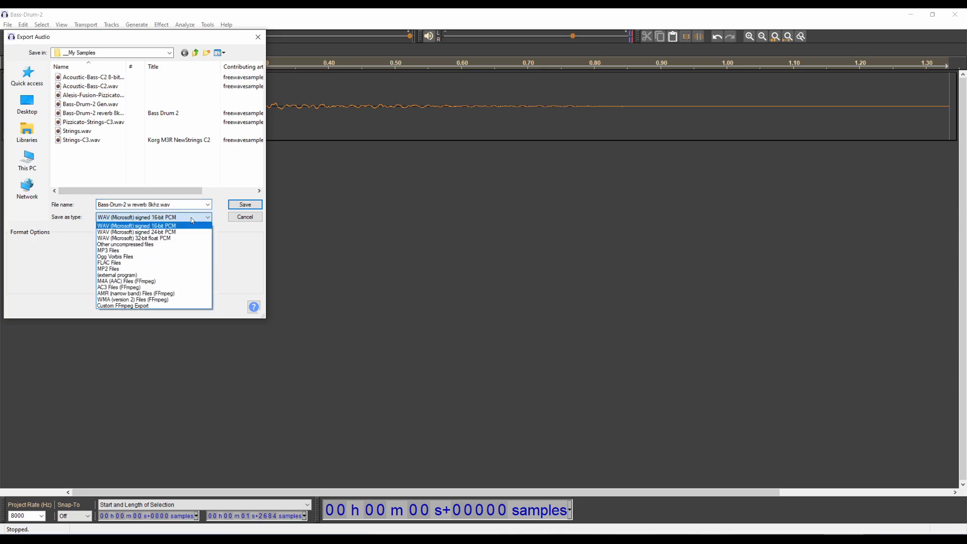
{"action": "left_click", "coordinate": [144, 244]}
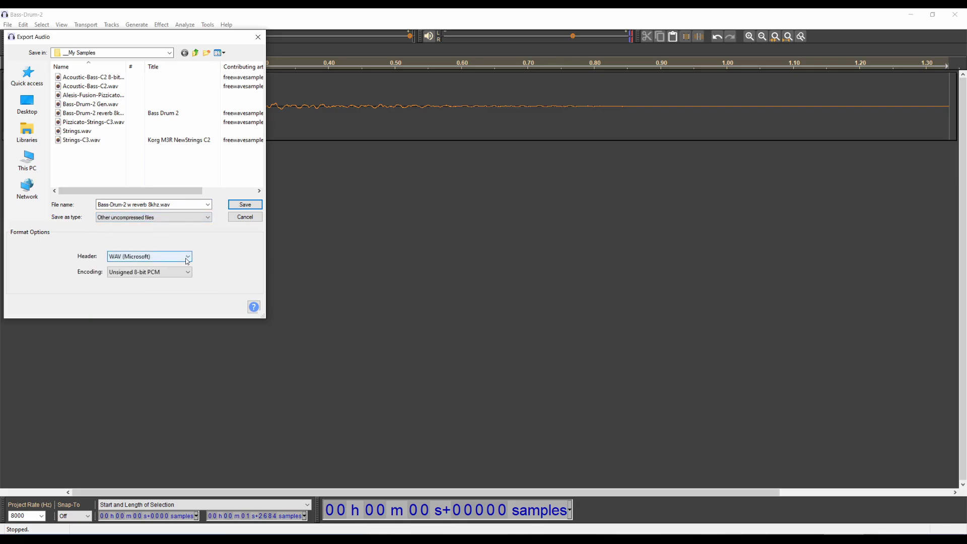
{"action": "left_click", "coordinate": [244, 205]}
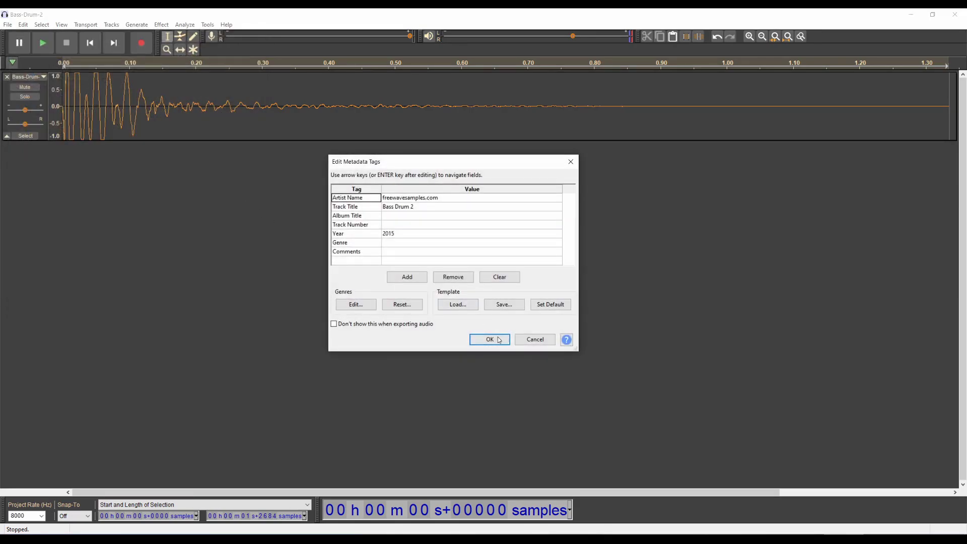
{"action": "left_click", "coordinate": [500, 340]}
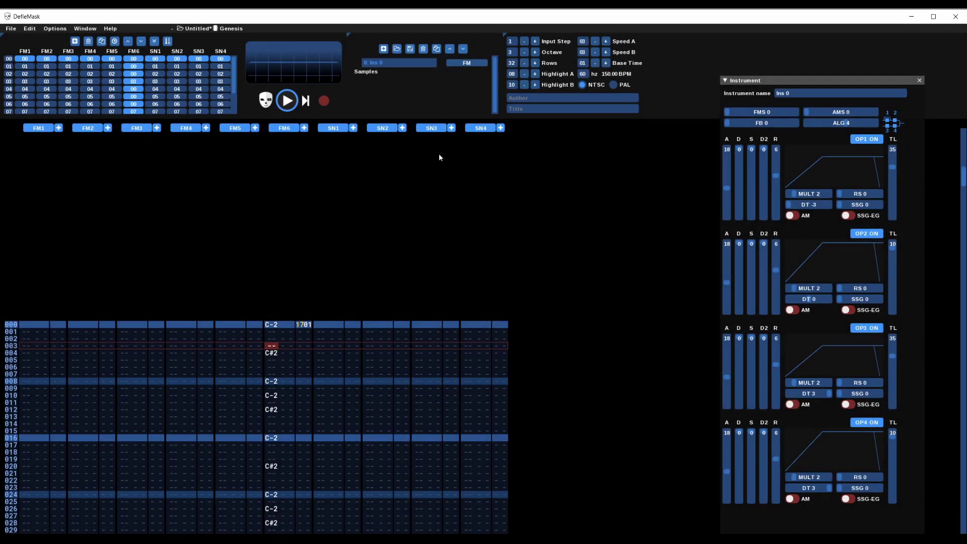
In DefleMask, replace the bass drum sample on note C with Bass-Drum-2 REVERB.wav.
{"action": "left_click", "coordinate": [363, 72]}
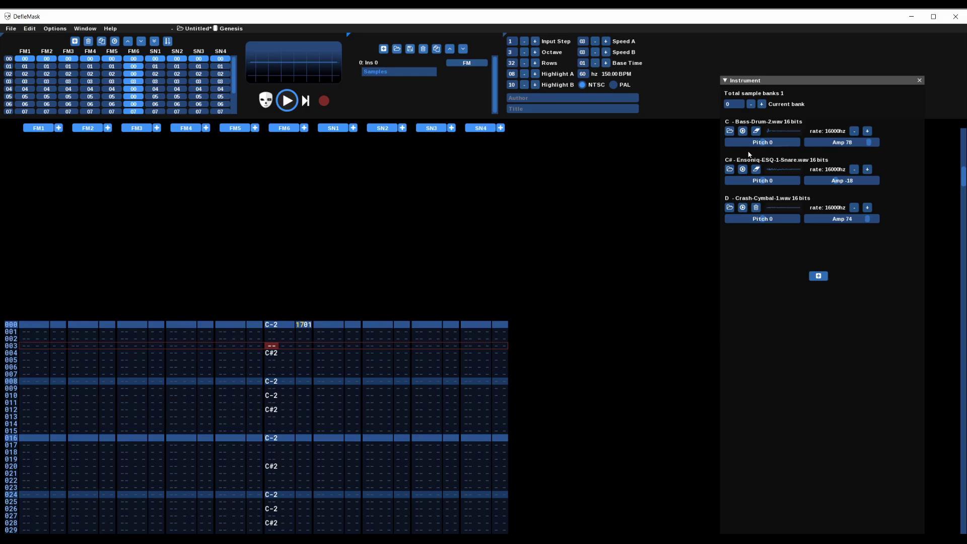
{"action": "left_click", "coordinate": [730, 131]}
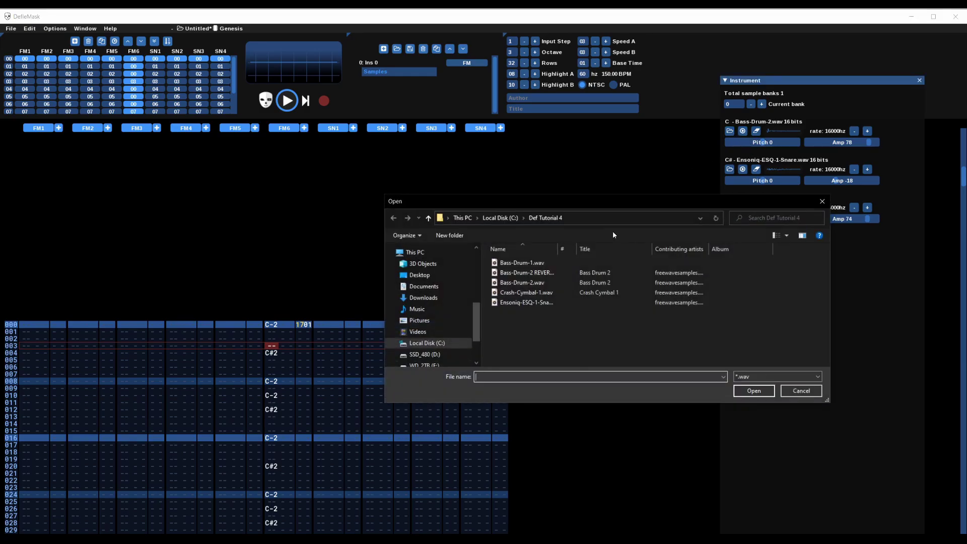
{"action": "left_click", "coordinate": [549, 274]}
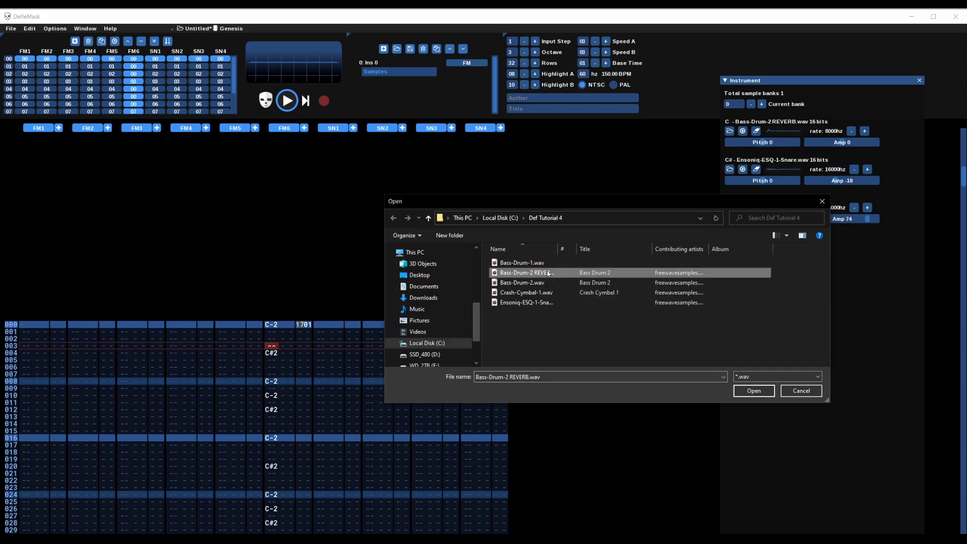
{"action": "left_click", "coordinate": [754, 391]}
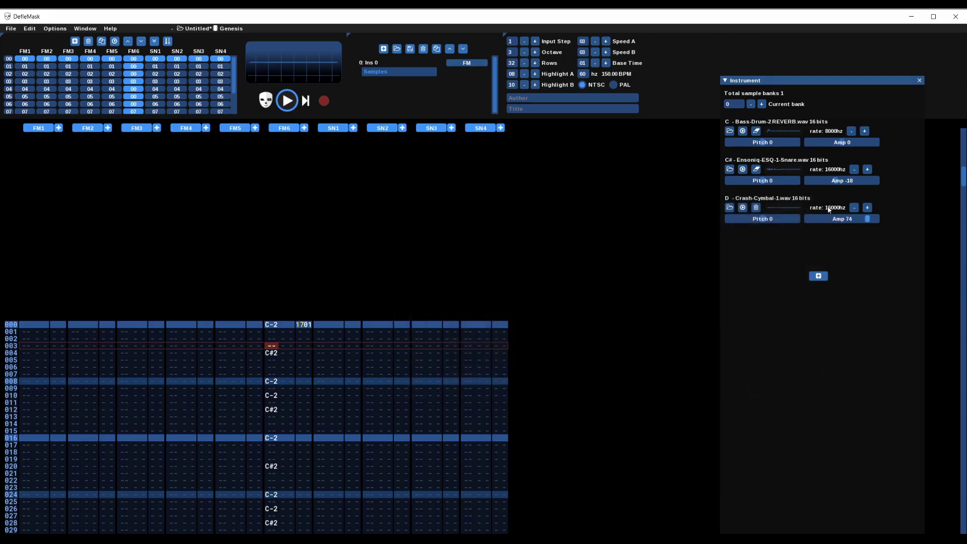
Set the reverb bass drum sample's amplification to 82 by ear and play the song with it.
{"action": "left_click", "coordinate": [742, 131]}
{"action": "left_click", "coordinate": [863, 143]}
{"action": "left_click", "coordinate": [743, 131]}
{"action": "left_click_drag", "start_coordinate": [864, 145], "coordinate": [871, 143]}
{"action": "left_click", "coordinate": [742, 131]}
{"action": "left_click", "coordinate": [288, 103]}
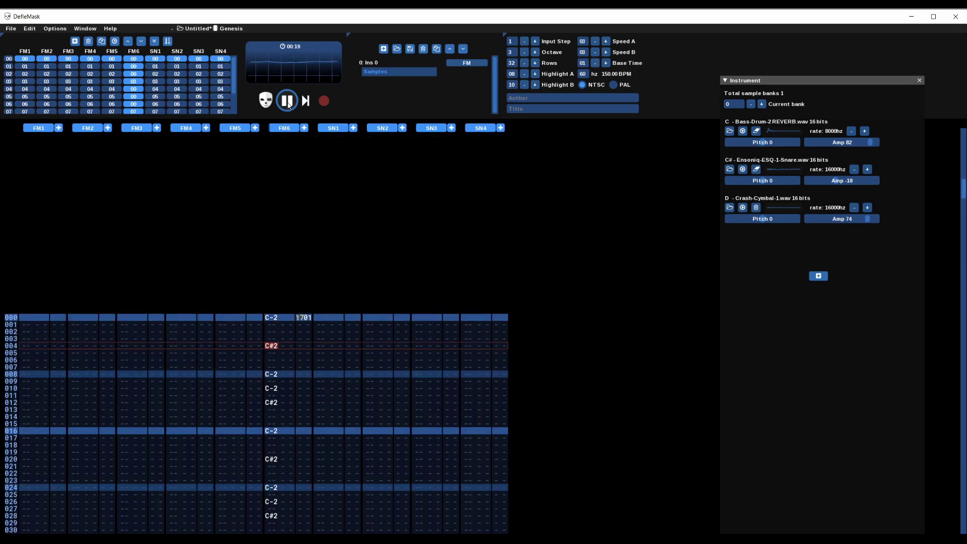
{"action": "left_click", "coordinate": [288, 101]}
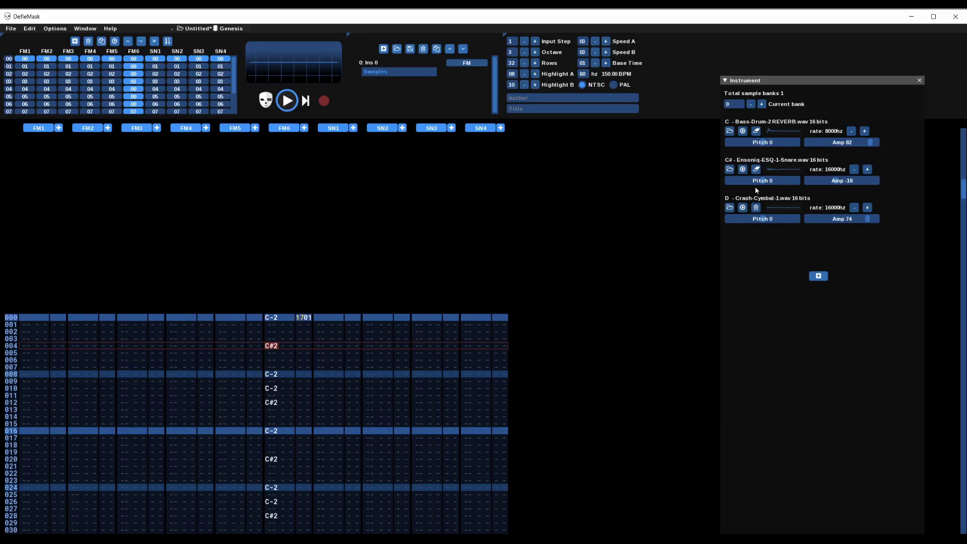
Try the Crash-Cymbal-1 sample at progressively lower rates down to 8000 Hz, previewing each one.
{"action": "left_click", "coordinate": [743, 208]}
{"action": "left_click", "coordinate": [745, 208]}
{"action": "left_click", "coordinate": [854, 208]}
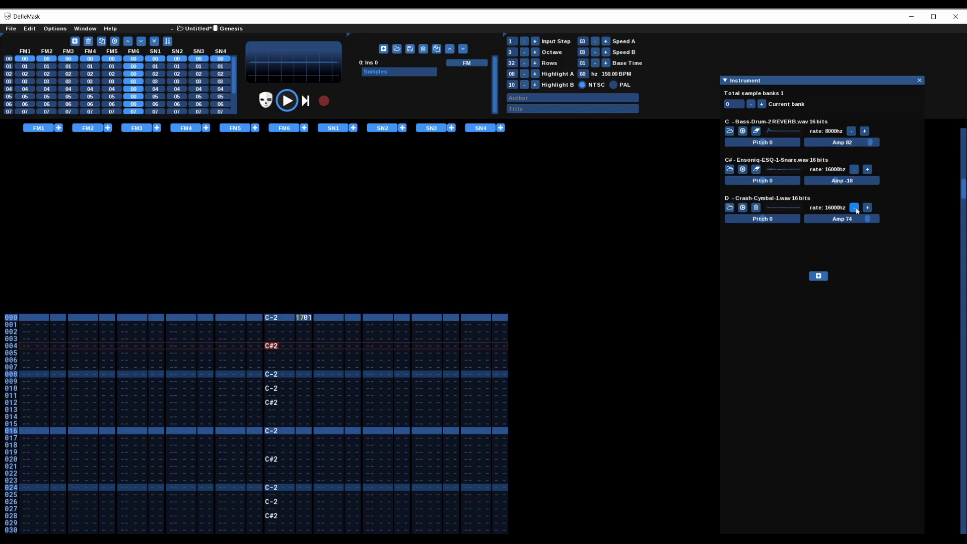
{"action": "left_click", "coordinate": [744, 209]}
{"action": "left_click", "coordinate": [744, 208]}
{"action": "left_click", "coordinate": [854, 207]}
{"action": "left_click", "coordinate": [743, 208]}
{"action": "left_click", "coordinate": [744, 208]}
Try raised pitch settings on the crash cymbal sample and a rate of 11025 Hz, previewing the sound.
{"action": "left_click", "coordinate": [769, 219]}
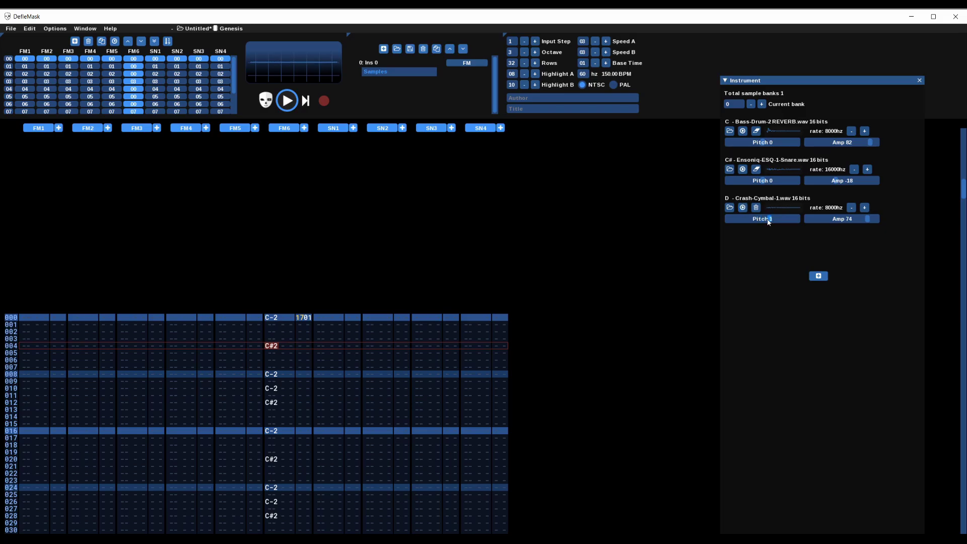
{"action": "left_click", "coordinate": [743, 207]}
{"action": "left_click", "coordinate": [743, 208]}
{"action": "left_click", "coordinate": [775, 219]}
{"action": "left_click", "coordinate": [744, 207]}
{"action": "left_click", "coordinate": [769, 220]}
{"action": "left_click", "coordinate": [744, 208]}
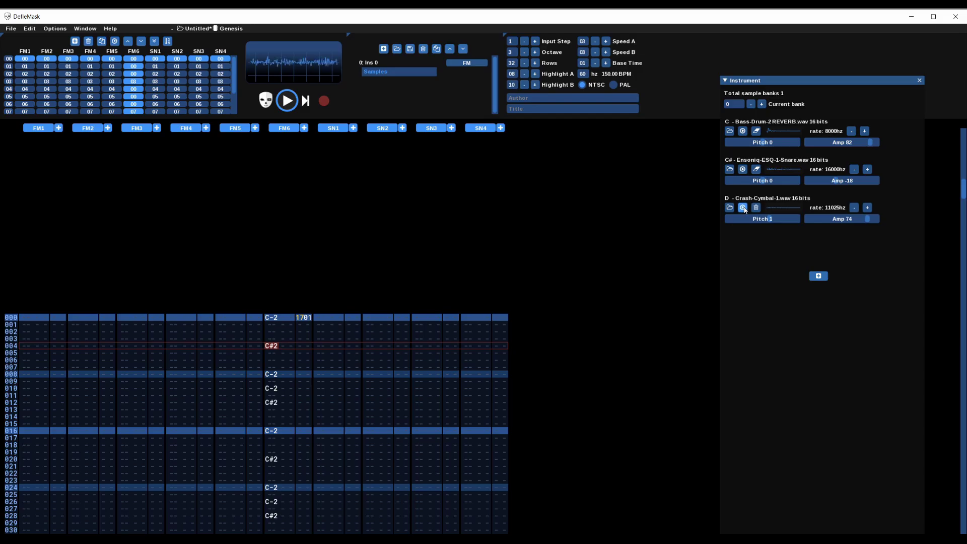
Return the crash cymbal's rate to 16000 Hz, preview it with a lowered pitch, and set its pitch back to 0.
{"action": "left_click", "coordinate": [867, 208]}
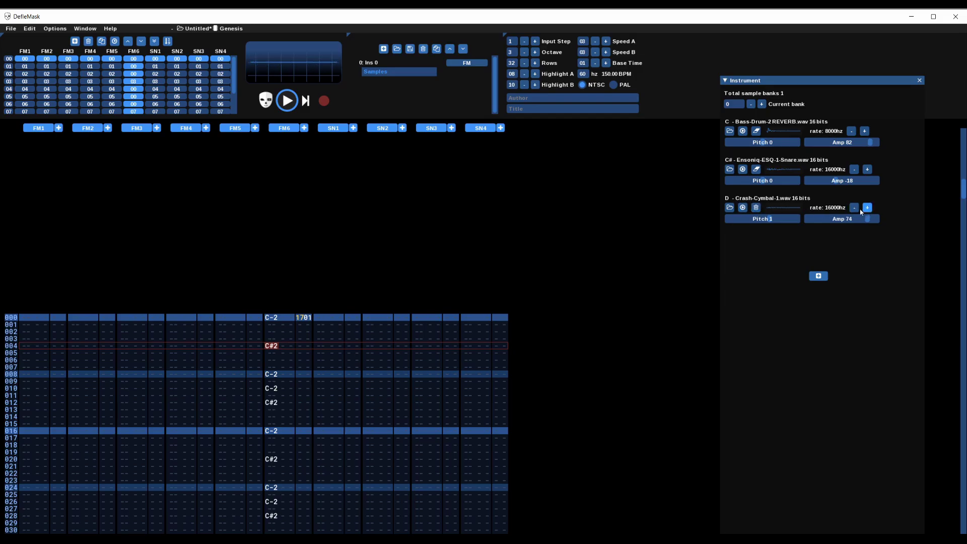
{"action": "left_click", "coordinate": [766, 221]}
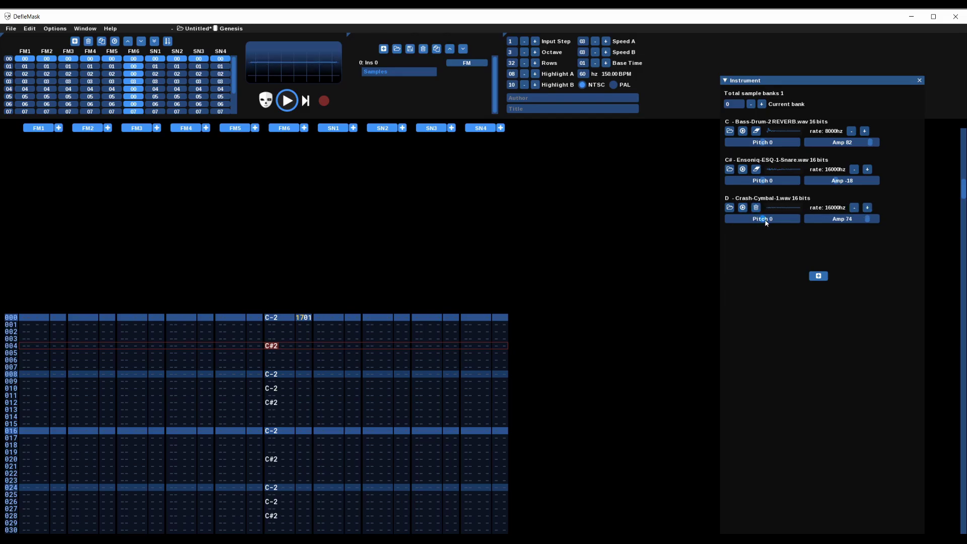
{"action": "left_click", "coordinate": [742, 208]}
{"action": "left_click", "coordinate": [758, 220]}
{"action": "left_click", "coordinate": [742, 208]}
{"action": "left_click", "coordinate": [766, 220]}
{"action": "left_click", "coordinate": [743, 208]}
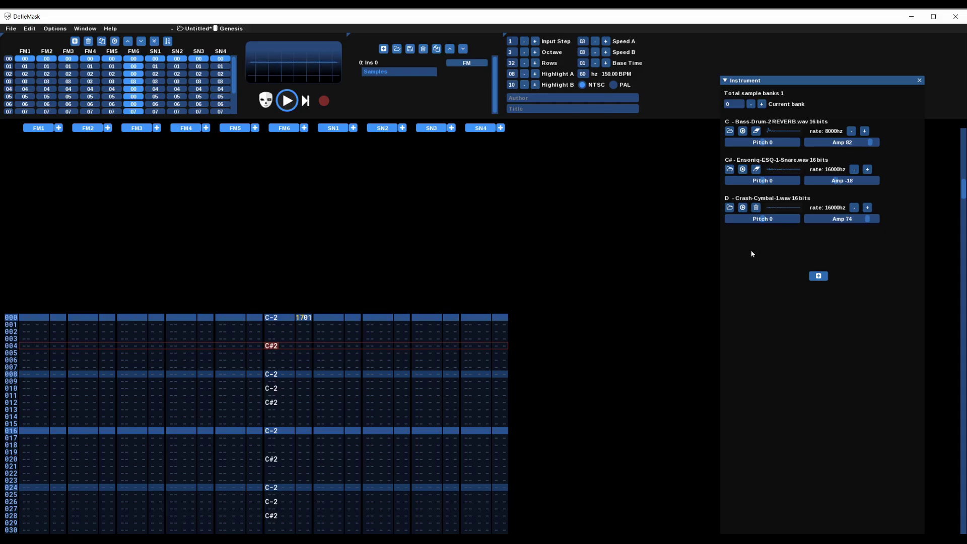